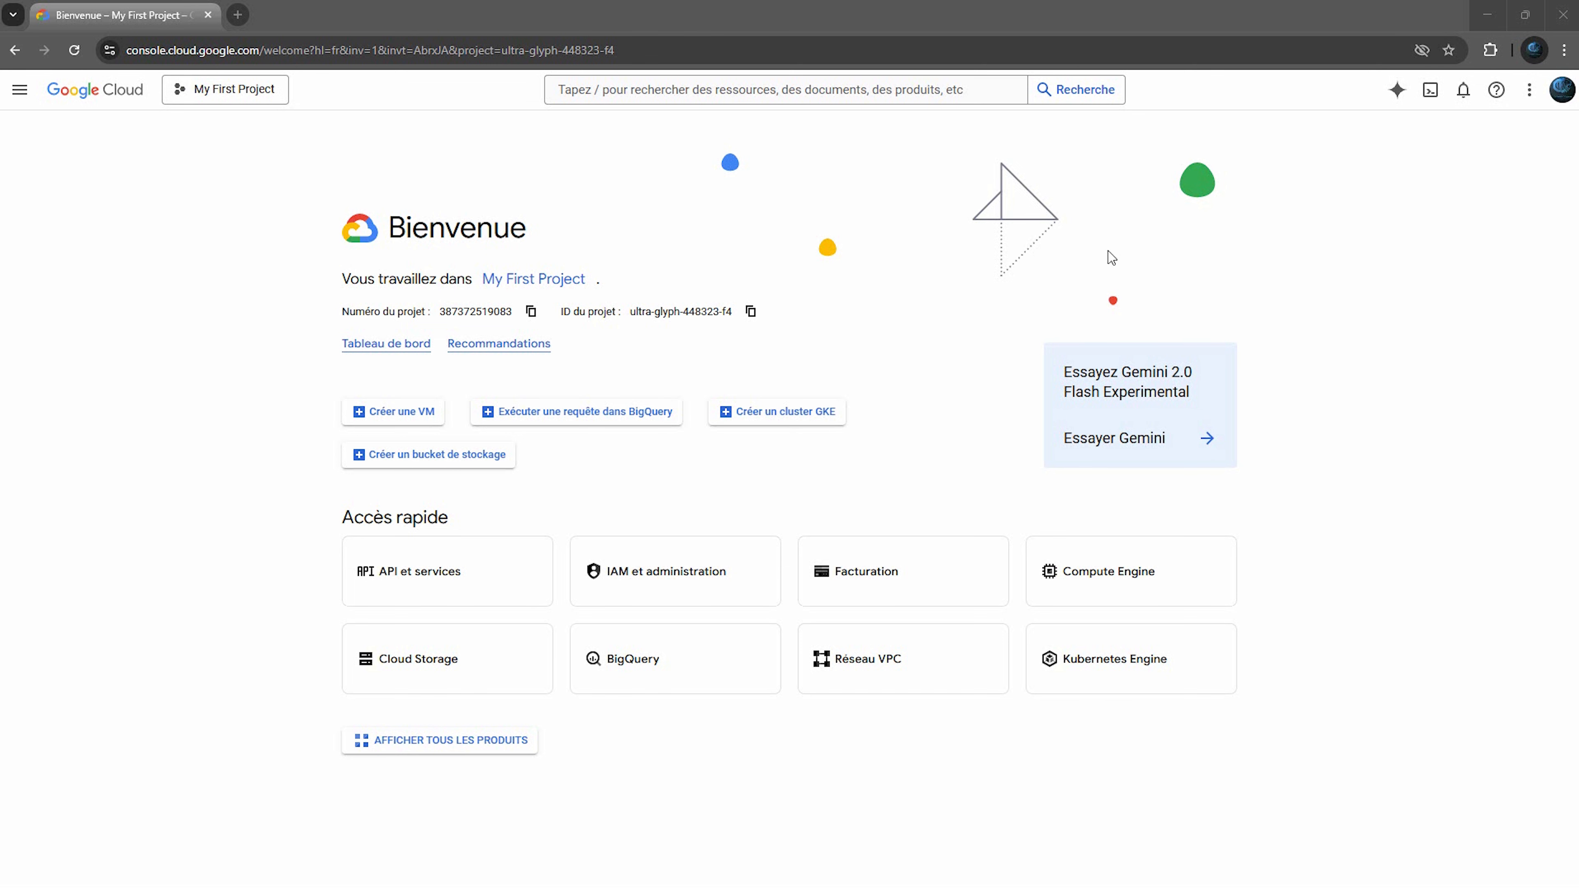
Search the console's resources for "marke" and open the Marketplace.
{"action": "left_click", "coordinate": [943, 93]}
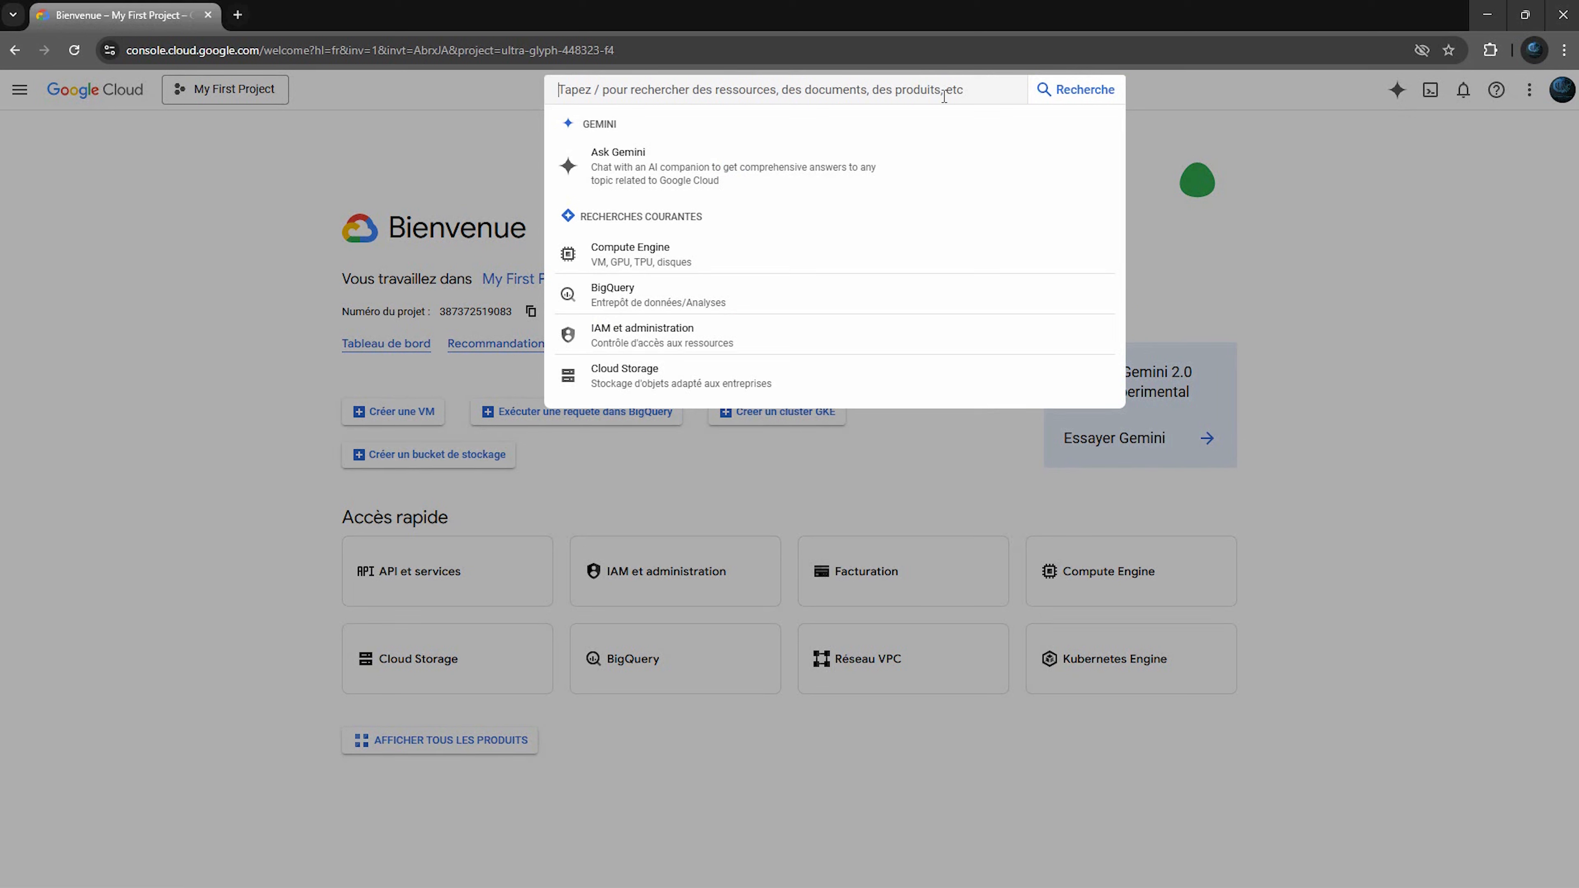
{"action": "type", "text": "mar"}
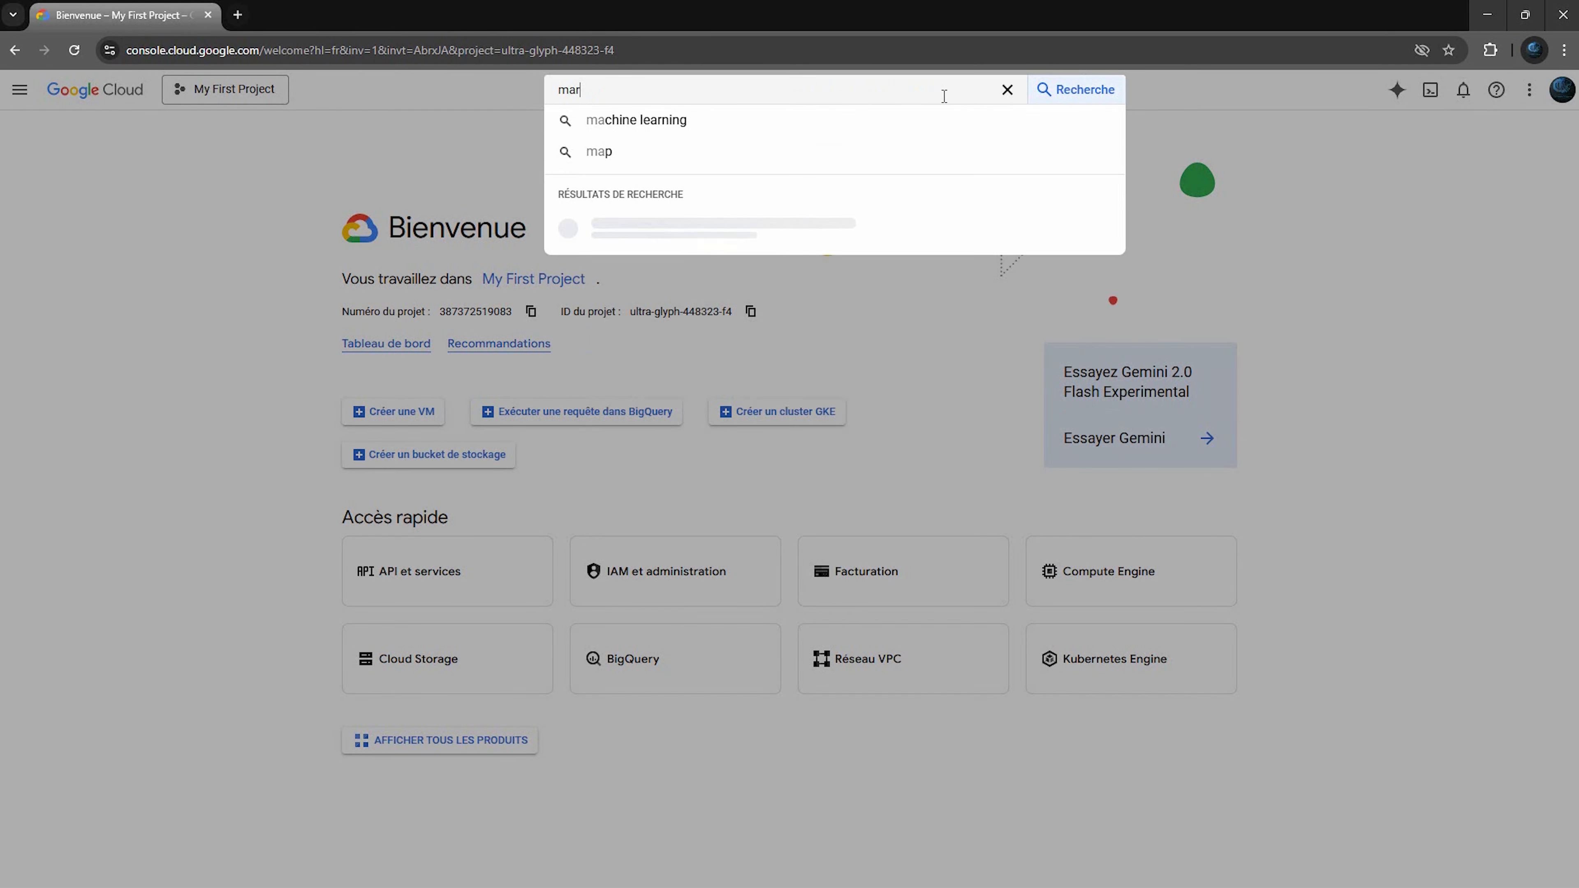
{"action": "type", "text": "ke"}
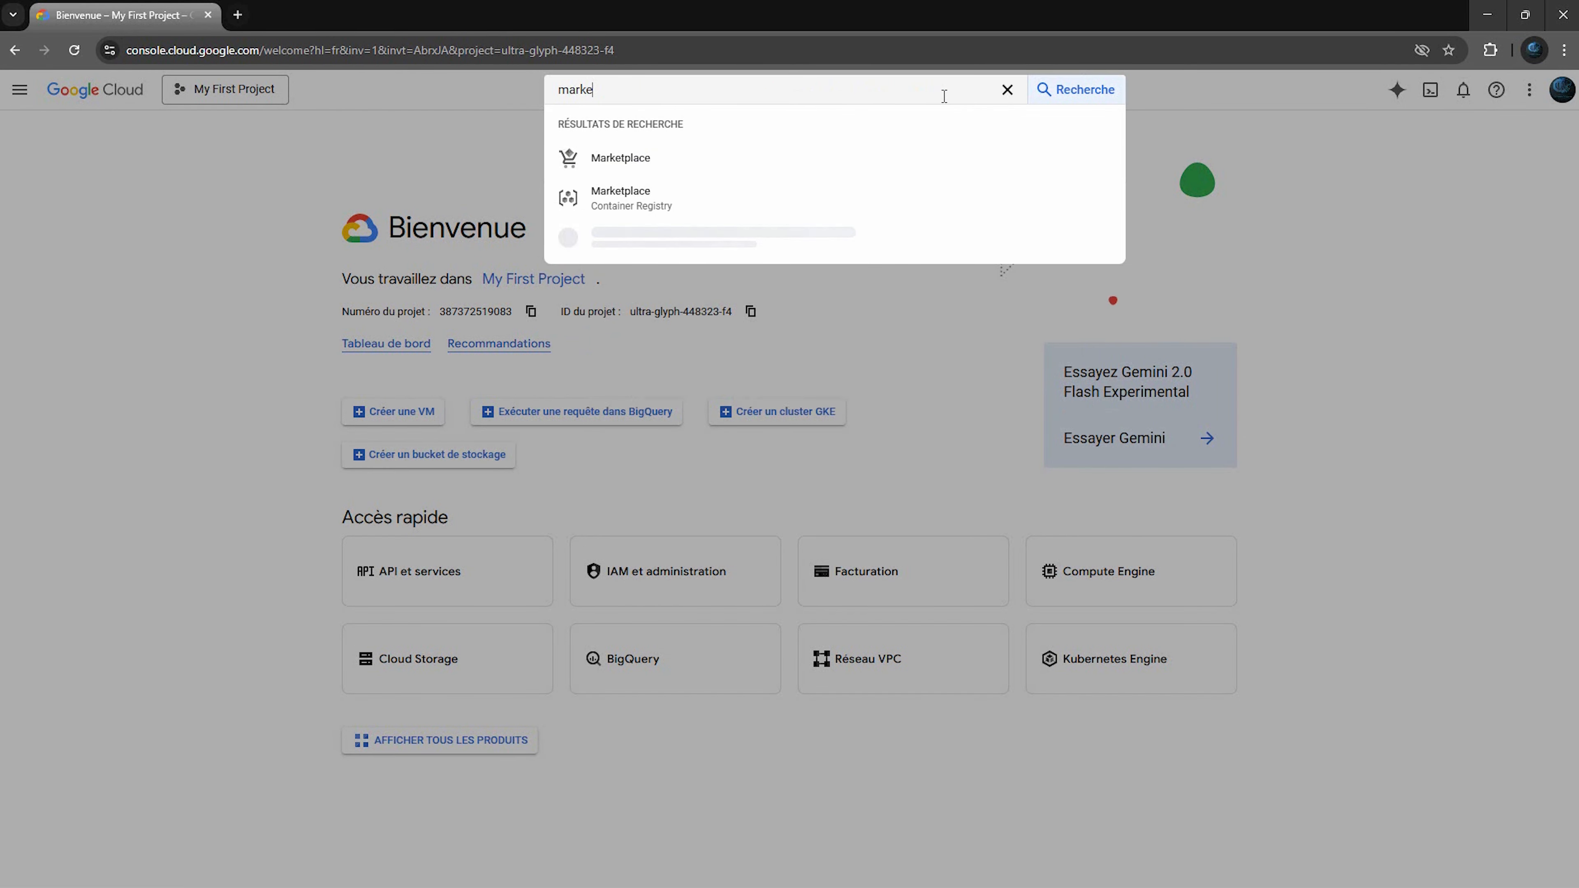
{"action": "left_click", "coordinate": [599, 160]}
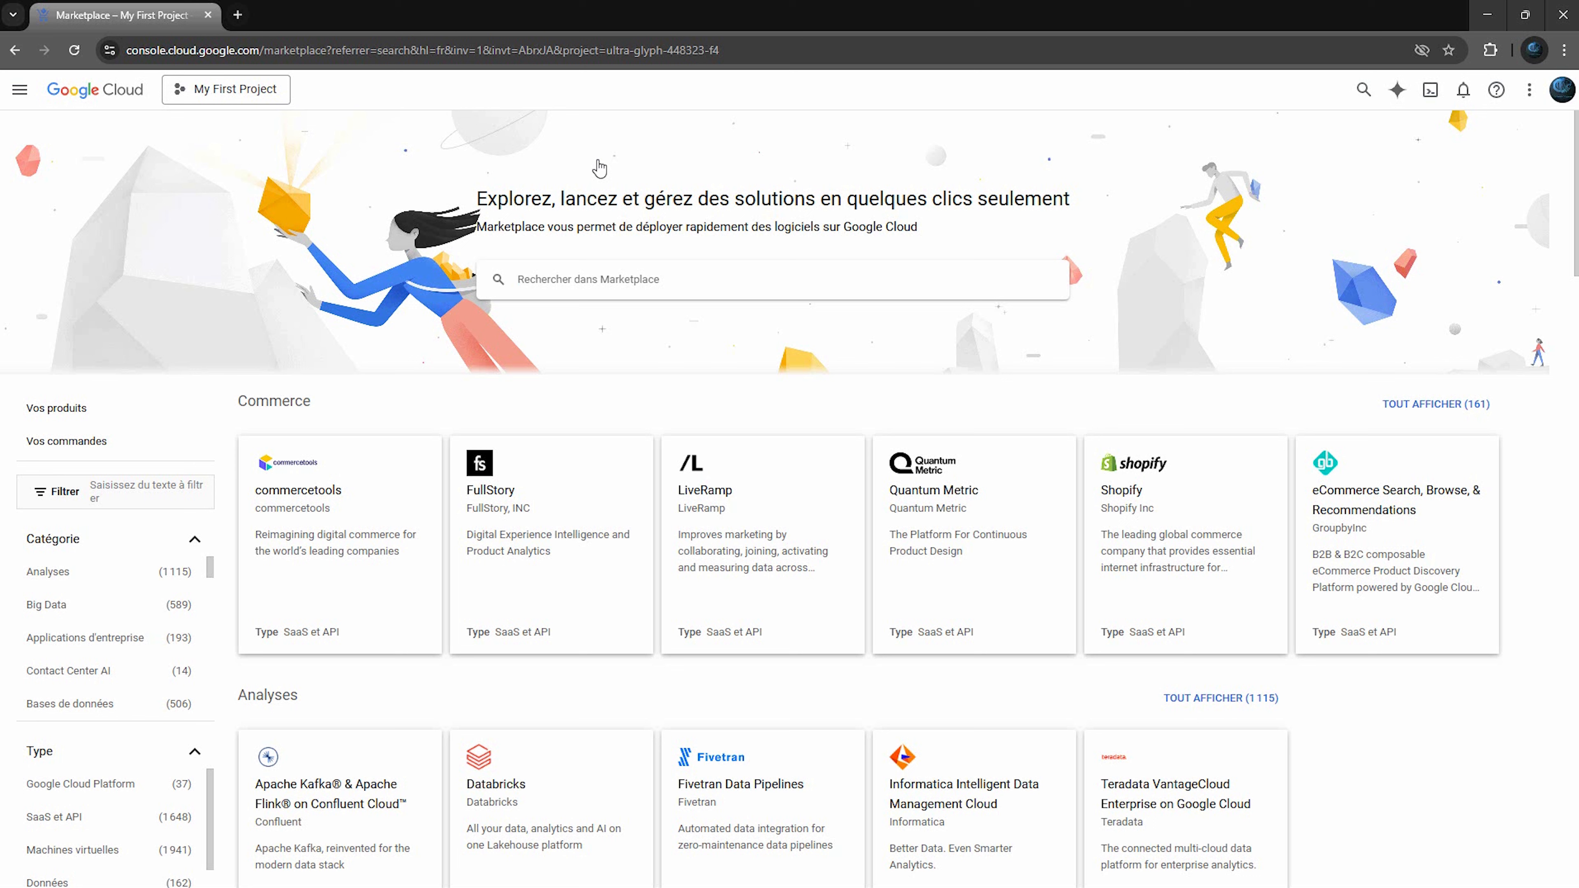
Search the Marketplace for "secure ftp" and launch a deployment of Secure FTP Server on Windows Server 2022 using FileZilla.
{"action": "left_click", "coordinate": [601, 276]}
{"action": "type", "text": "se"}
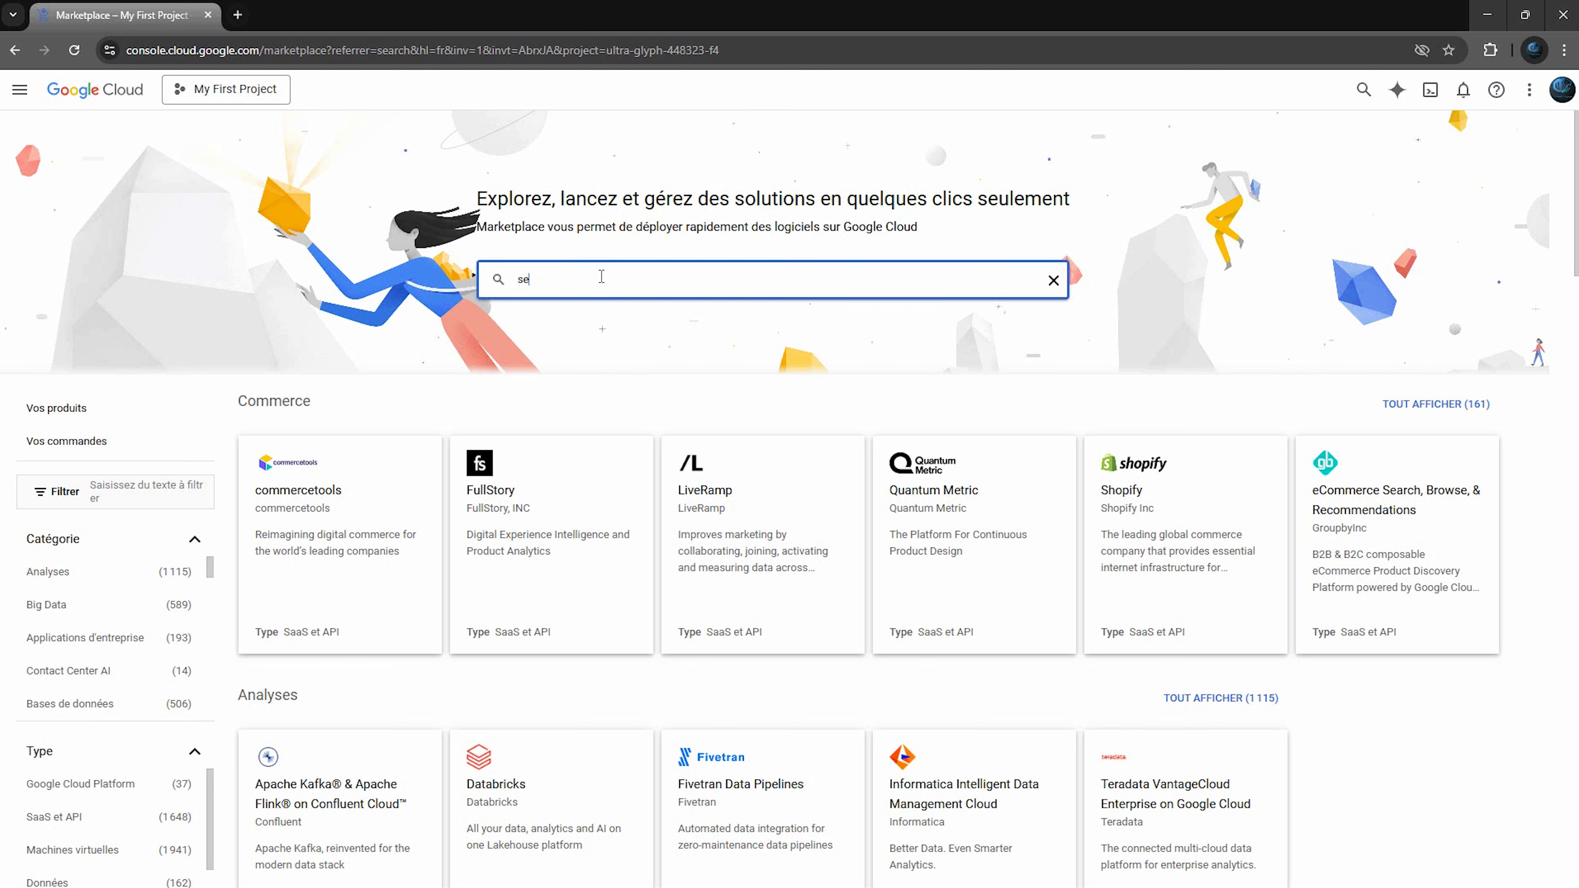
{"action": "type", "text": "cure ftp"}
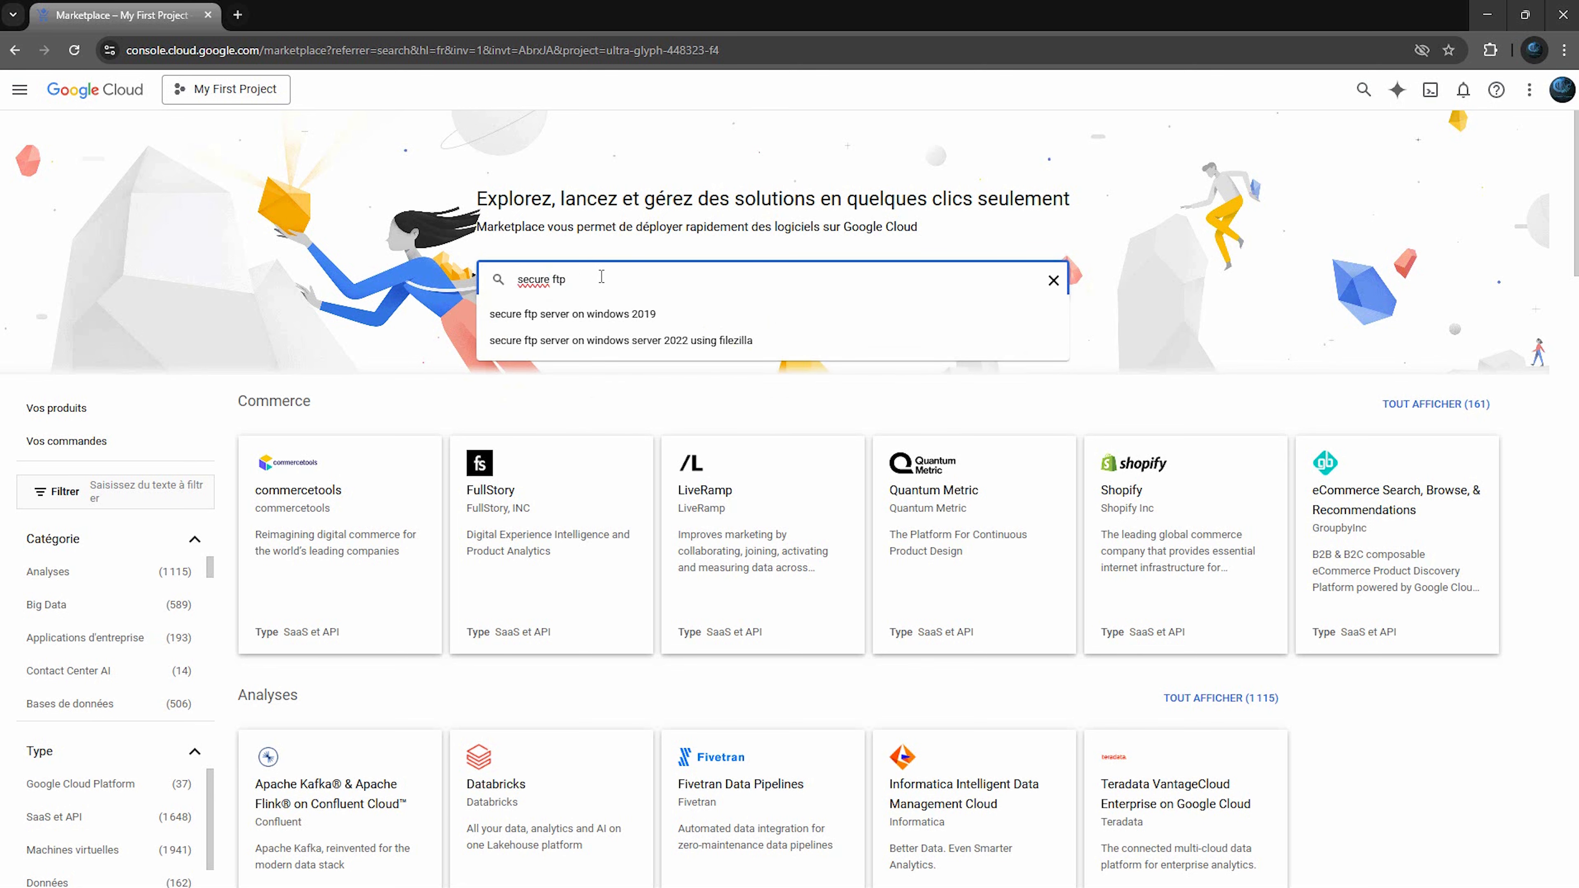
{"action": "key", "text": "Return"}
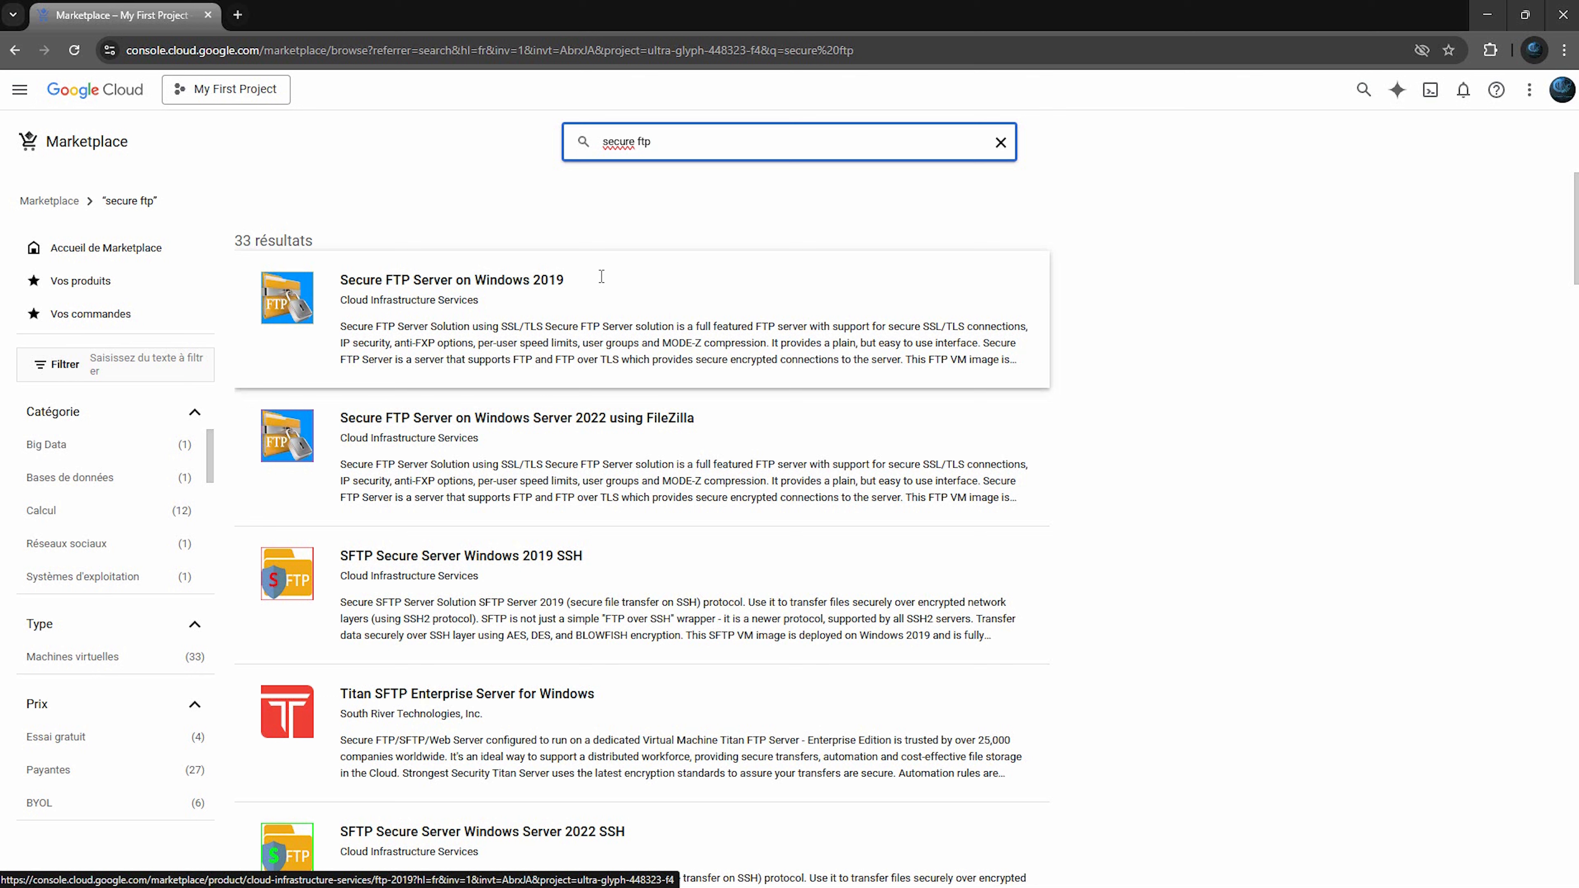
{"action": "left_click", "coordinate": [709, 444]}
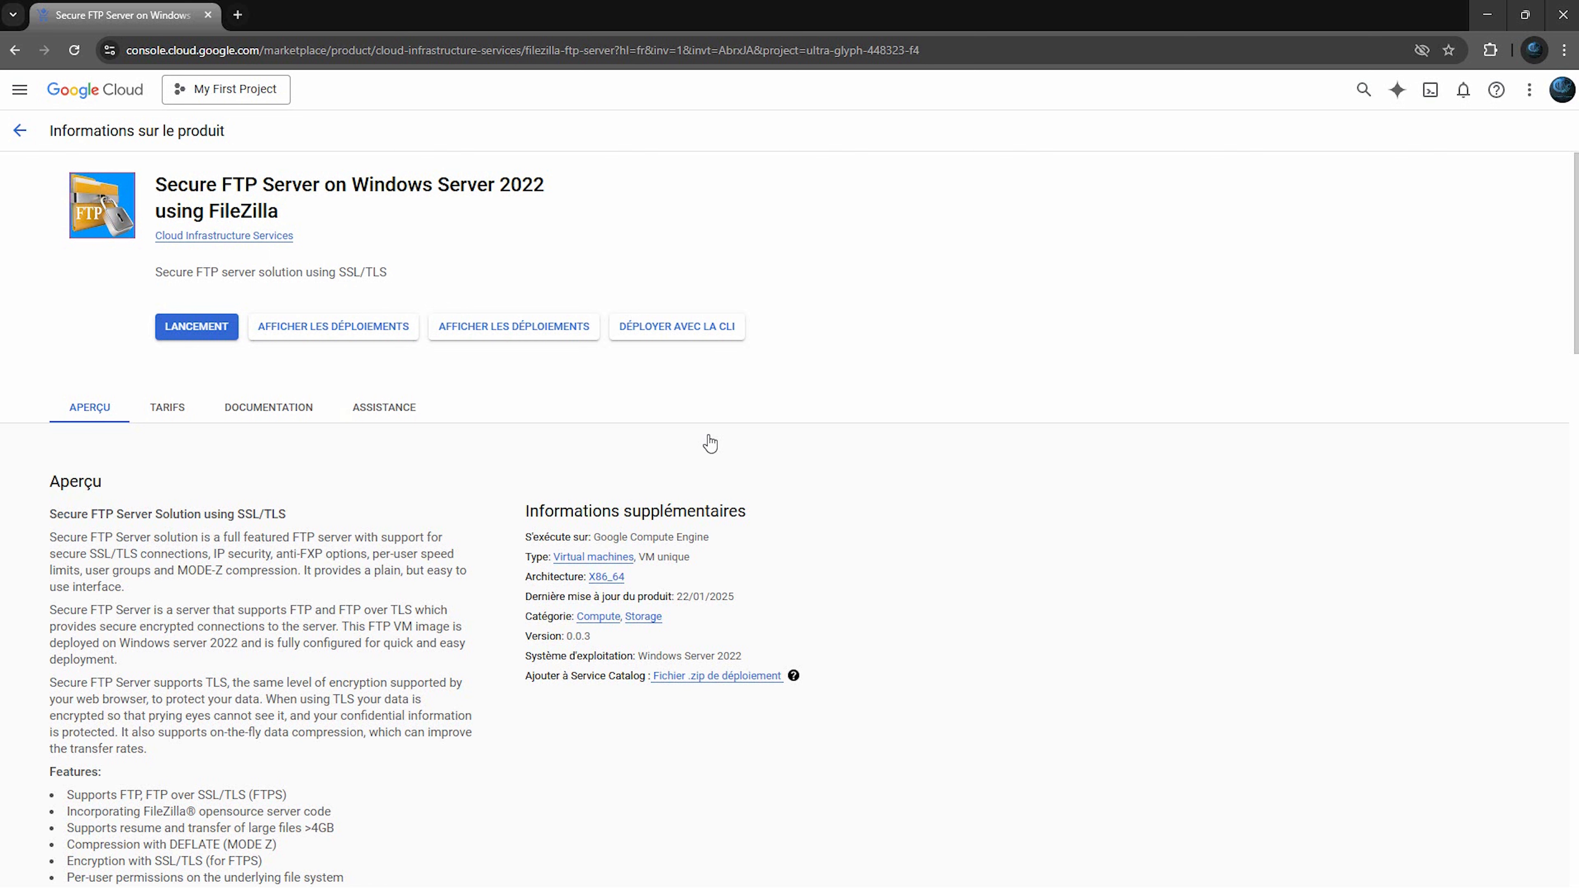
{"action": "left_click", "coordinate": [211, 333]}
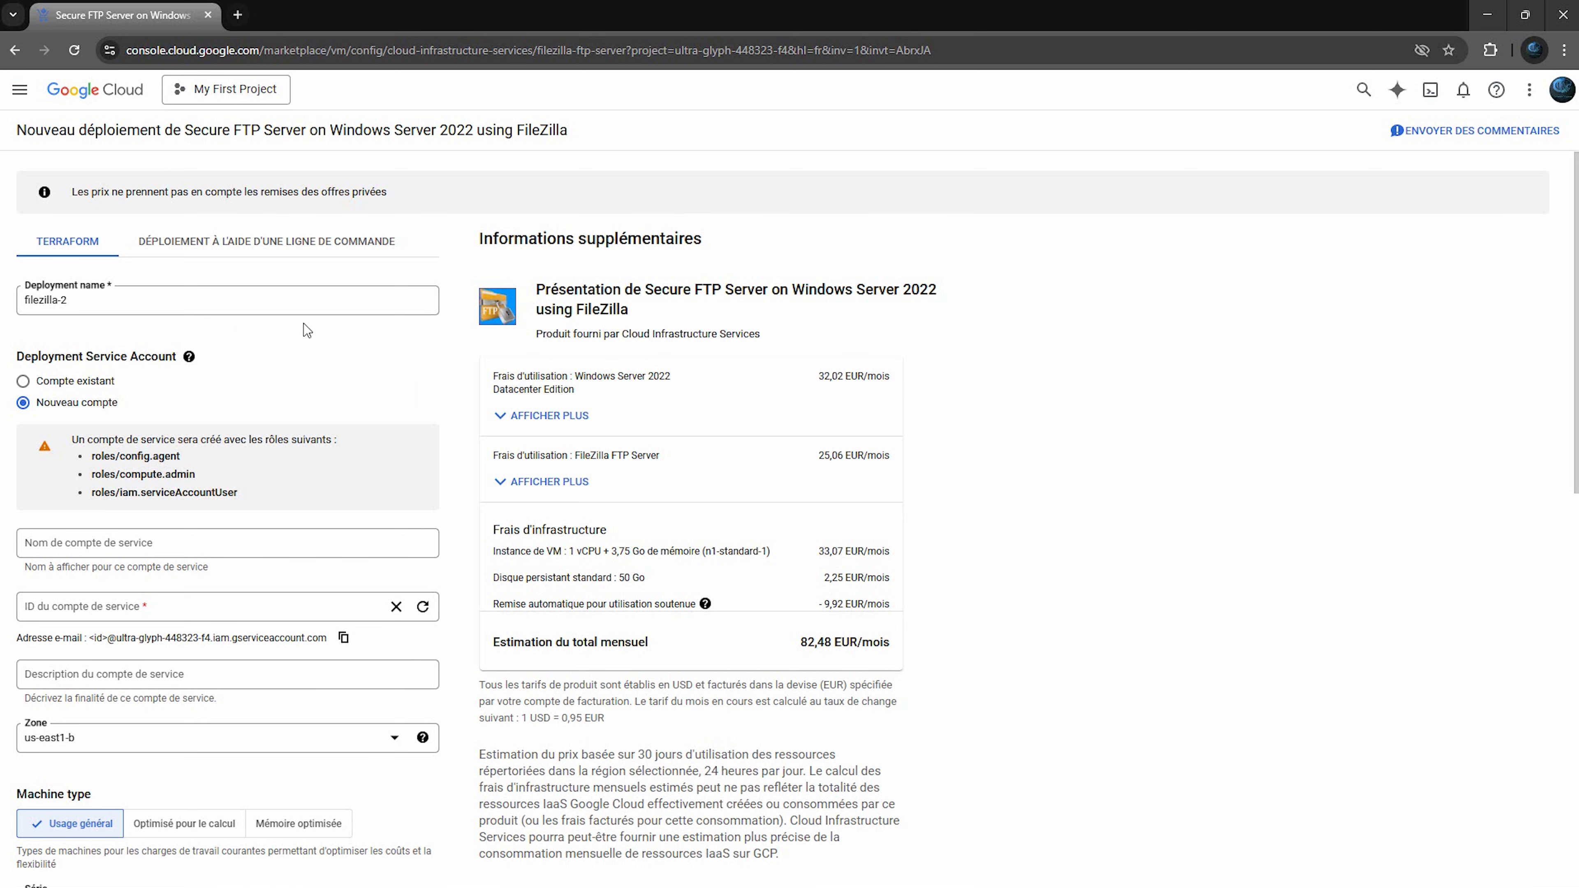
Name the deployment's new service account ftpsecureserver.
{"action": "scroll", "coordinate": [303, 323], "scroll_direction": "down", "scroll_amount": 1}
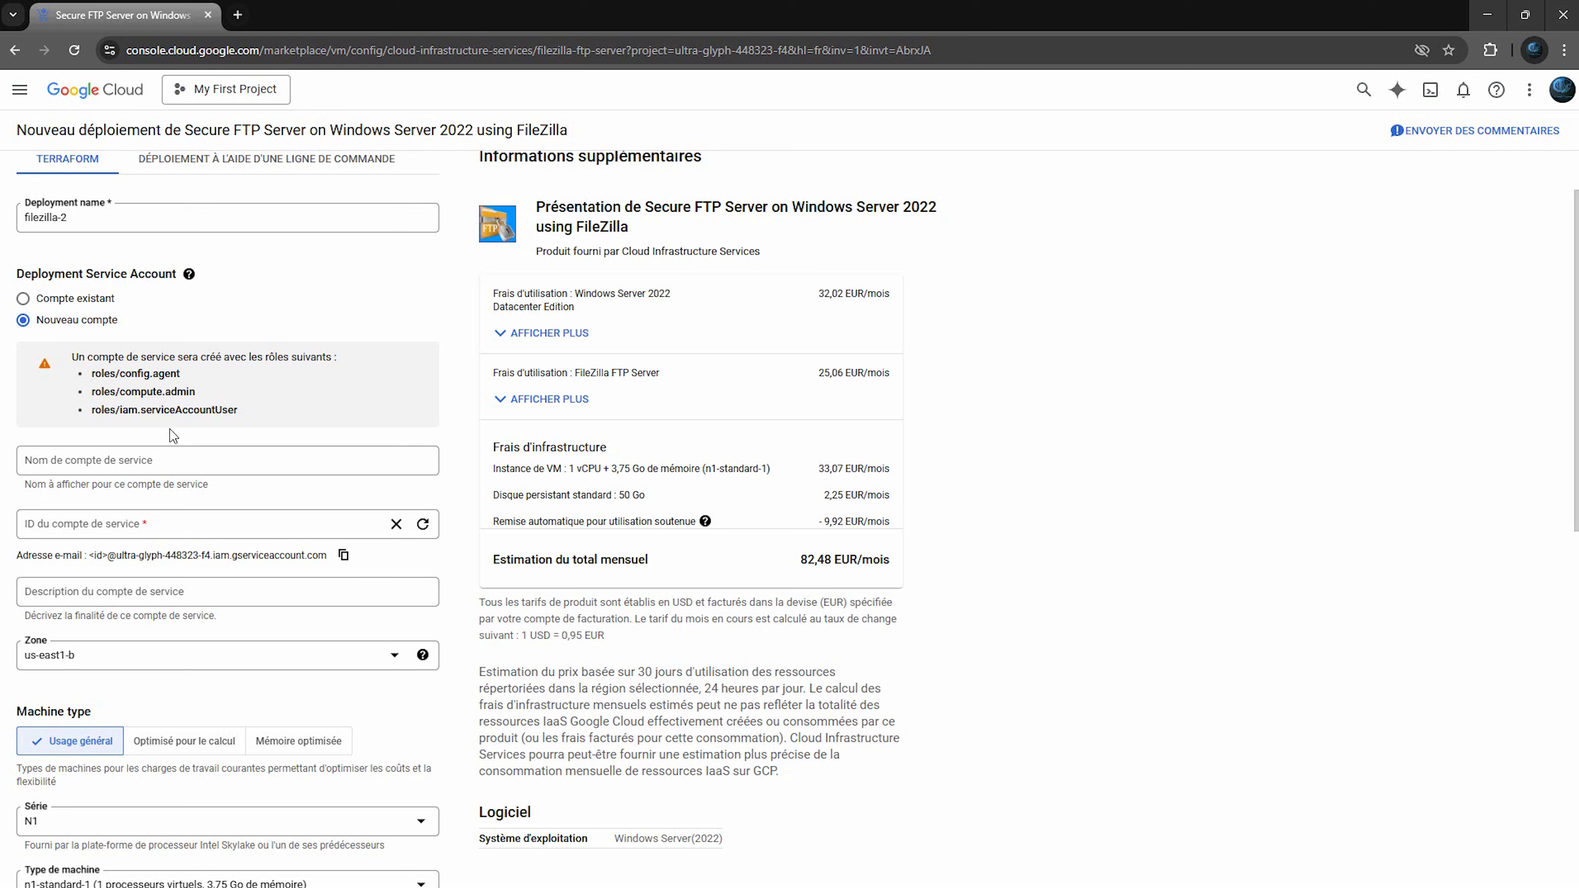
{"action": "left_click", "coordinate": [138, 458]}
{"action": "type", "text": "ftpsecureserver"}
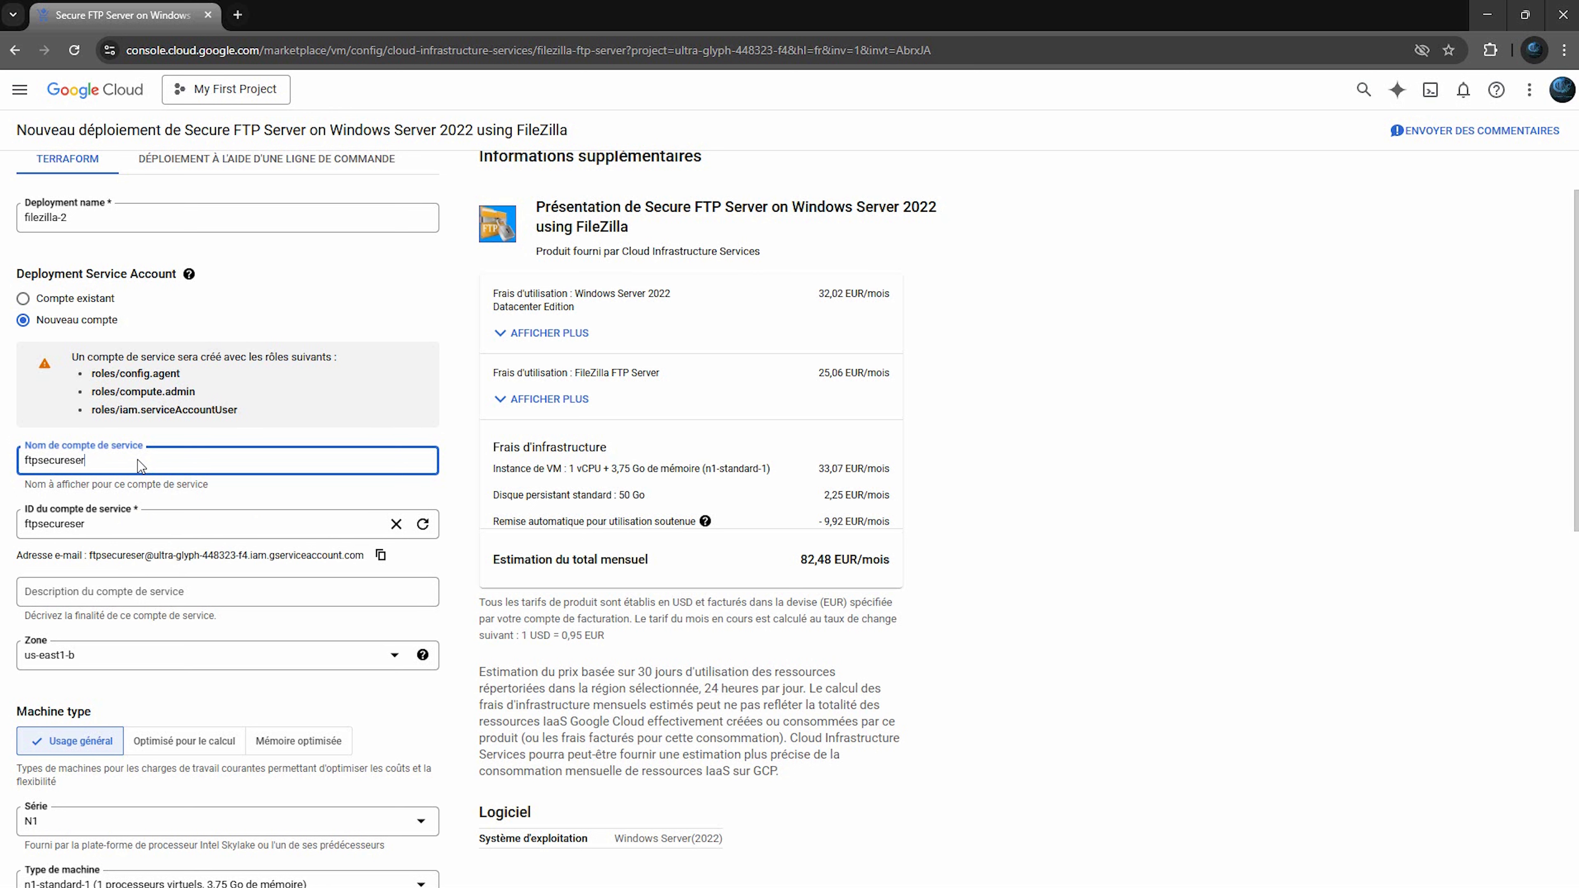
{"action": "left_click", "coordinate": [8, 493]}
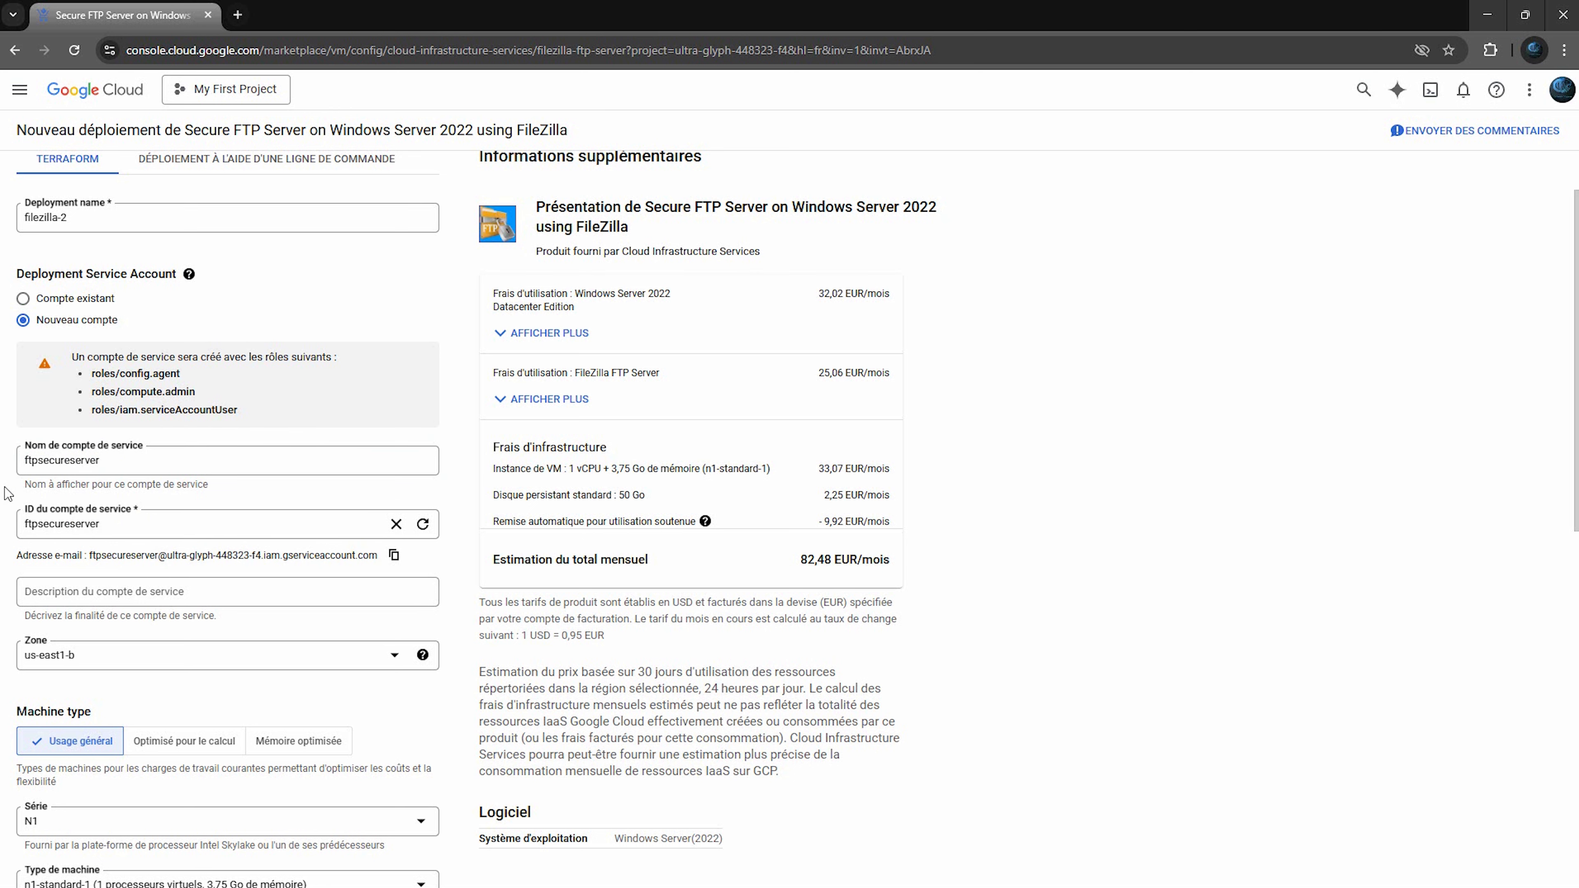
Review the zones, machine series and machine types offered for the deployment, leaving each selection as it is.
{"action": "scroll", "coordinate": [7, 493], "scroll_direction": "down", "scroll_amount": 1}
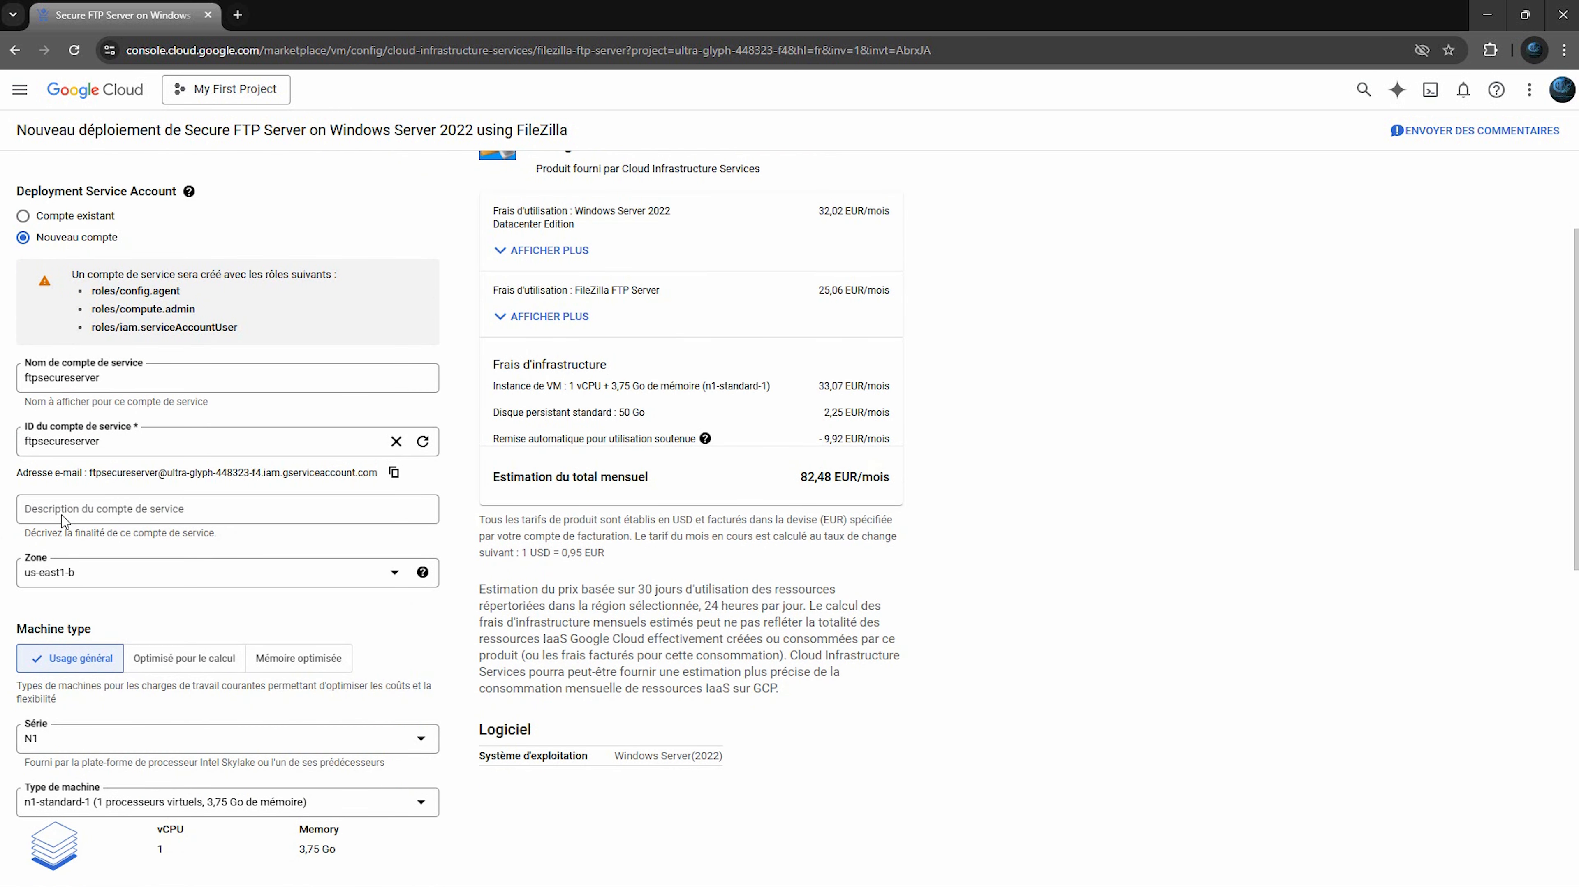
{"action": "left_click", "coordinate": [394, 472]}
{"action": "left_click", "coordinate": [230, 585]}
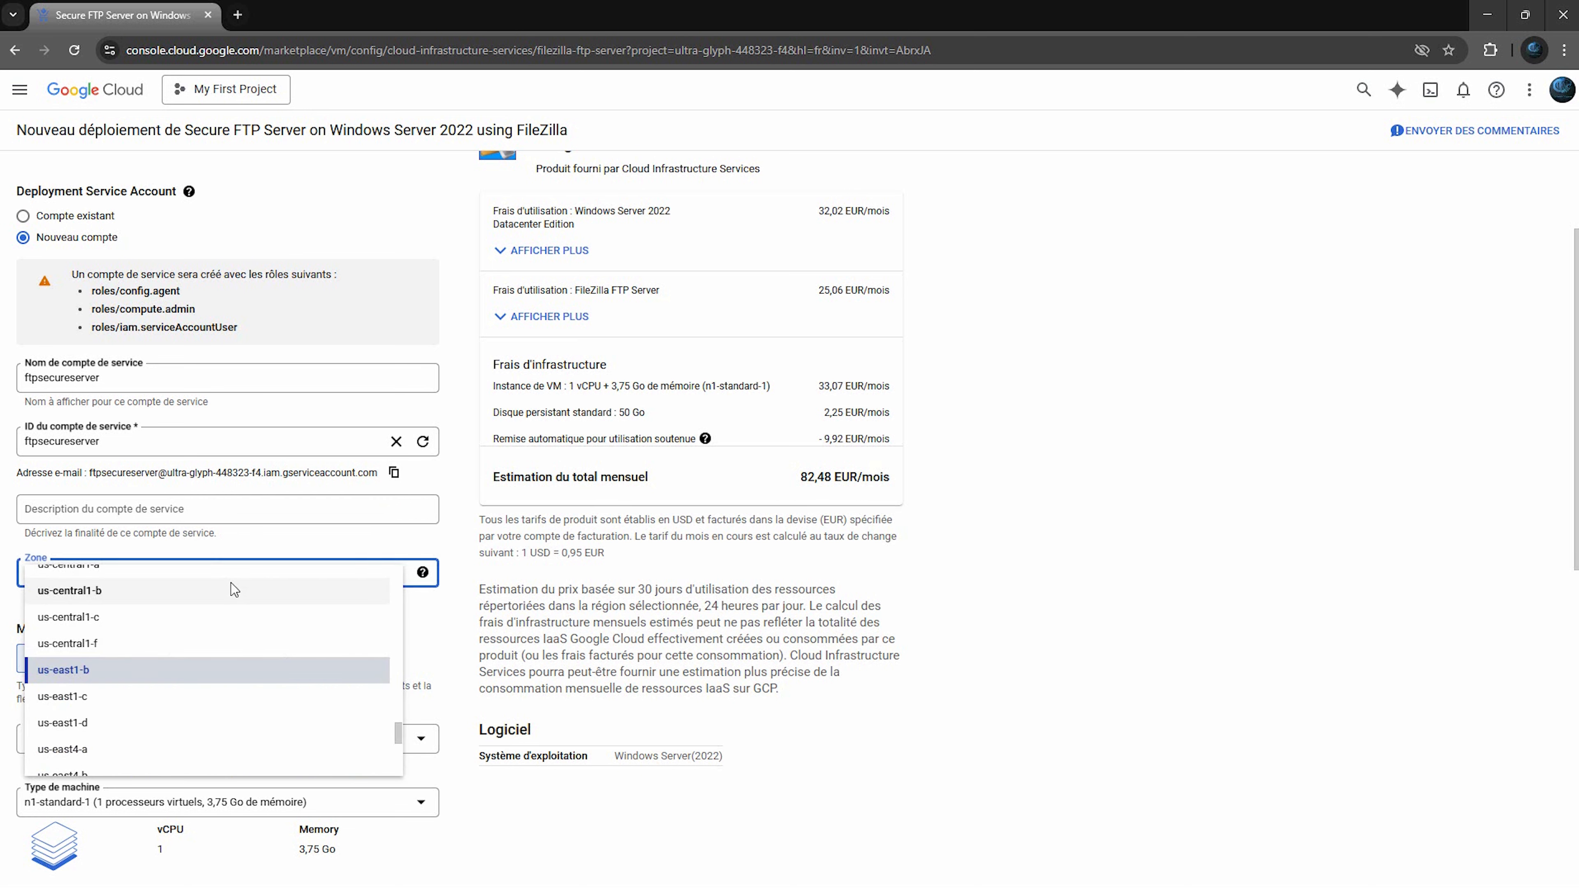
{"action": "left_click", "coordinate": [457, 538]}
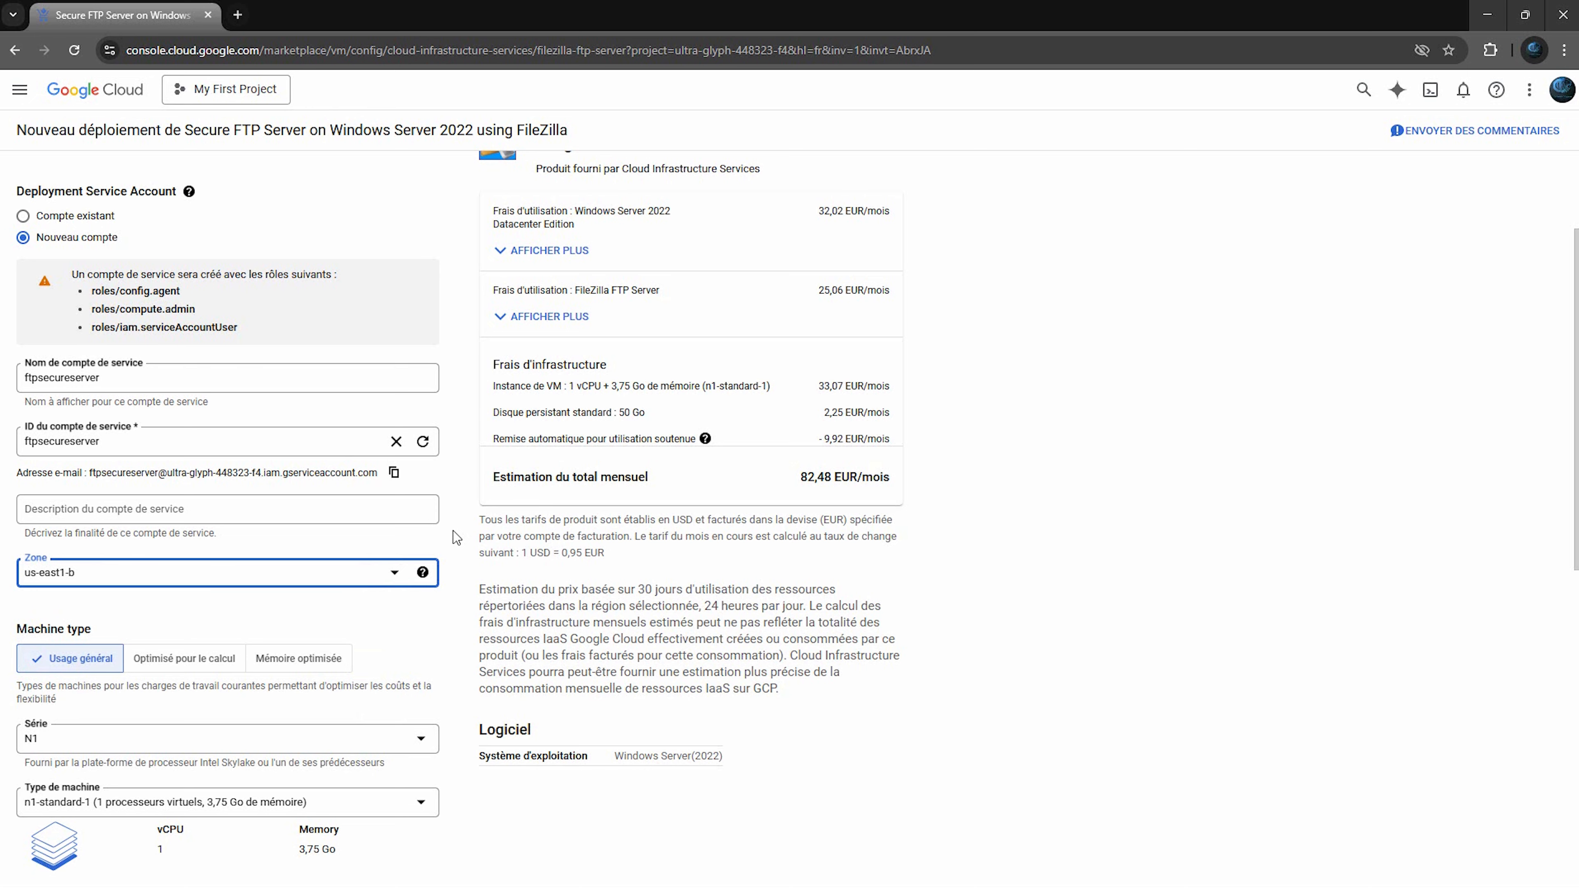
{"action": "scroll", "coordinate": [457, 538], "scroll_direction": "down", "scroll_amount": 4}
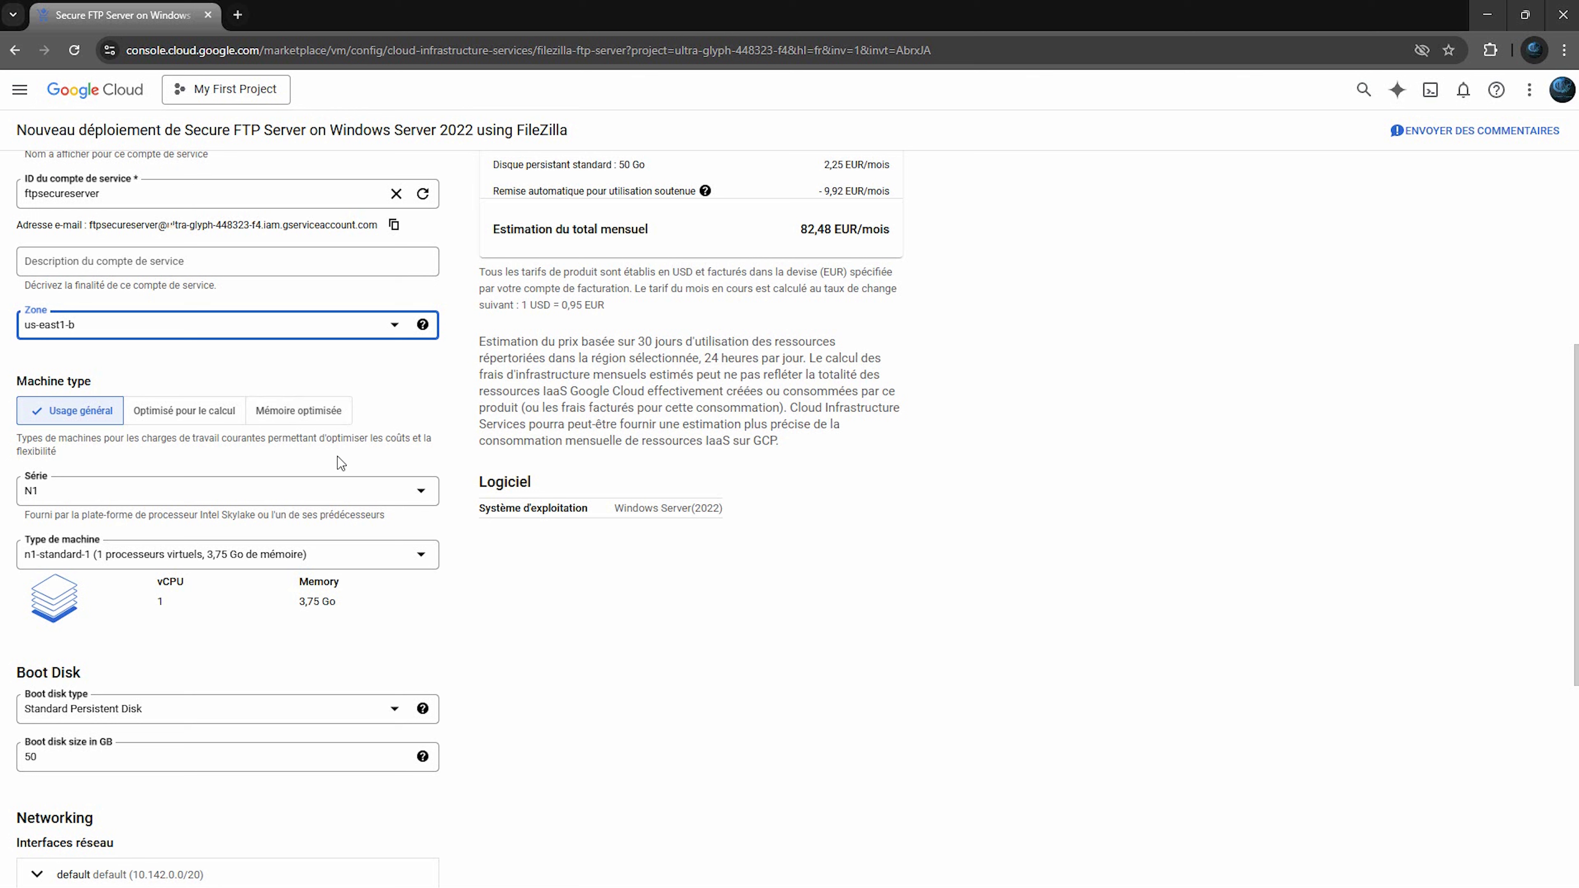
{"action": "left_click", "coordinate": [407, 499]}
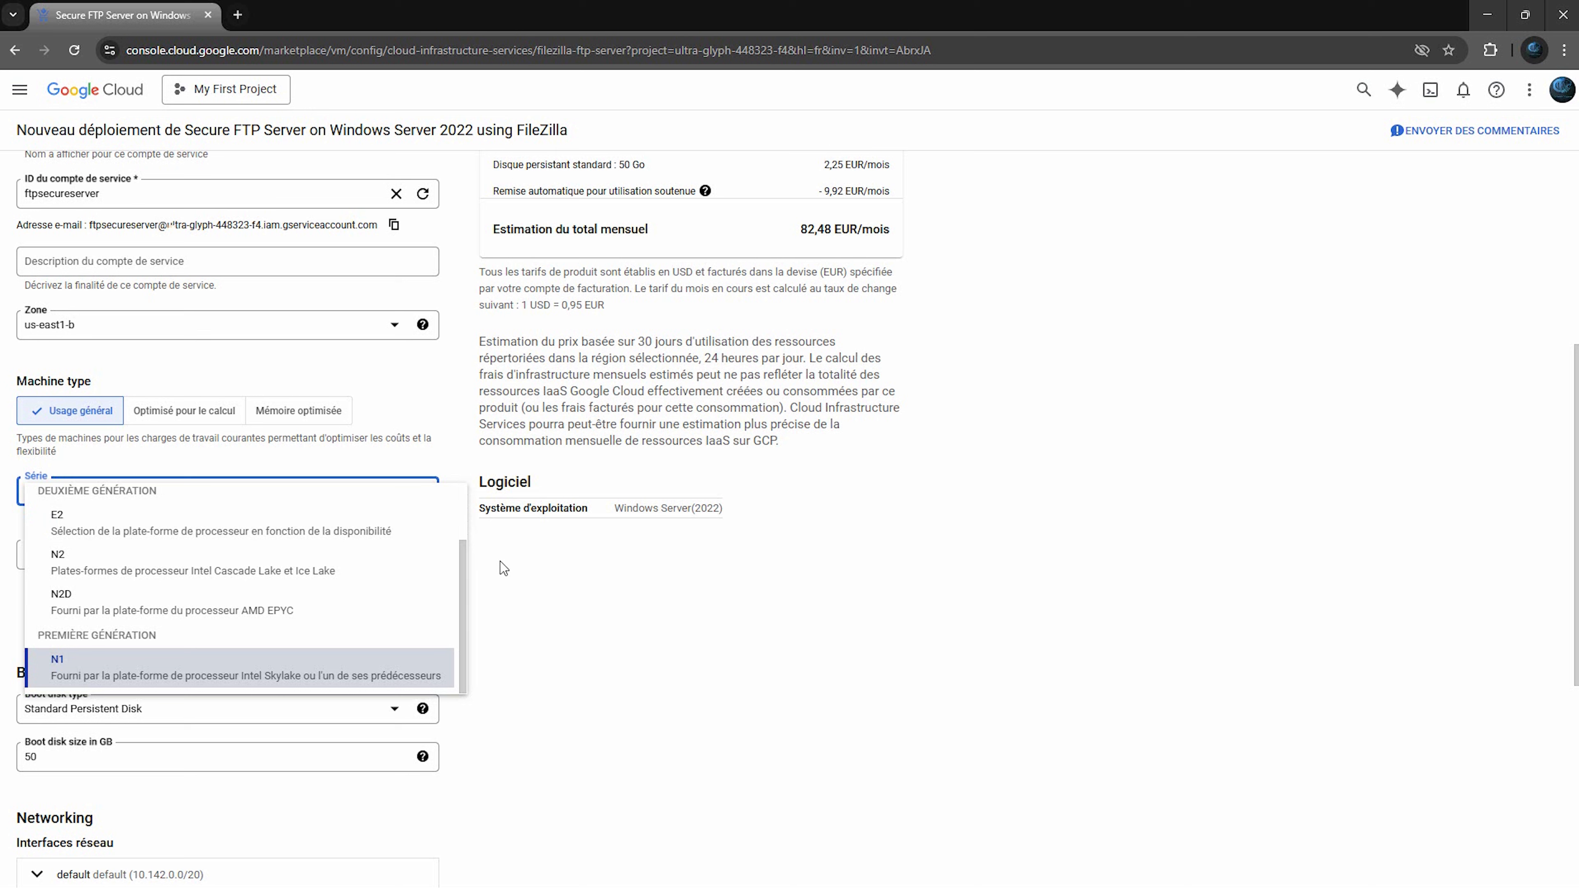
{"action": "left_click", "coordinate": [506, 578]}
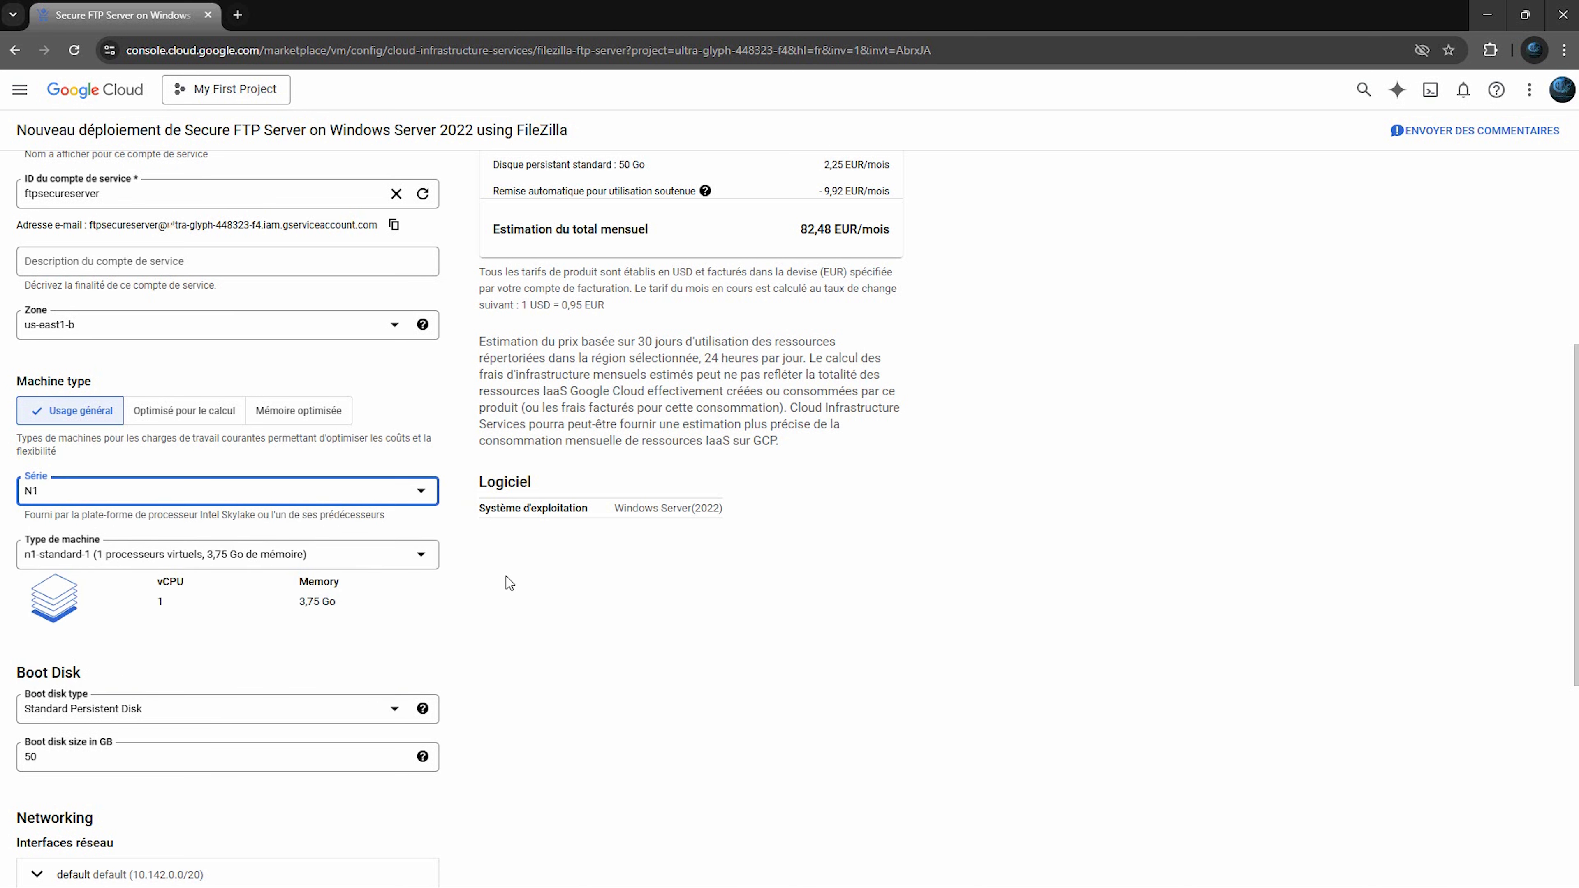
{"action": "left_click", "coordinate": [406, 558]}
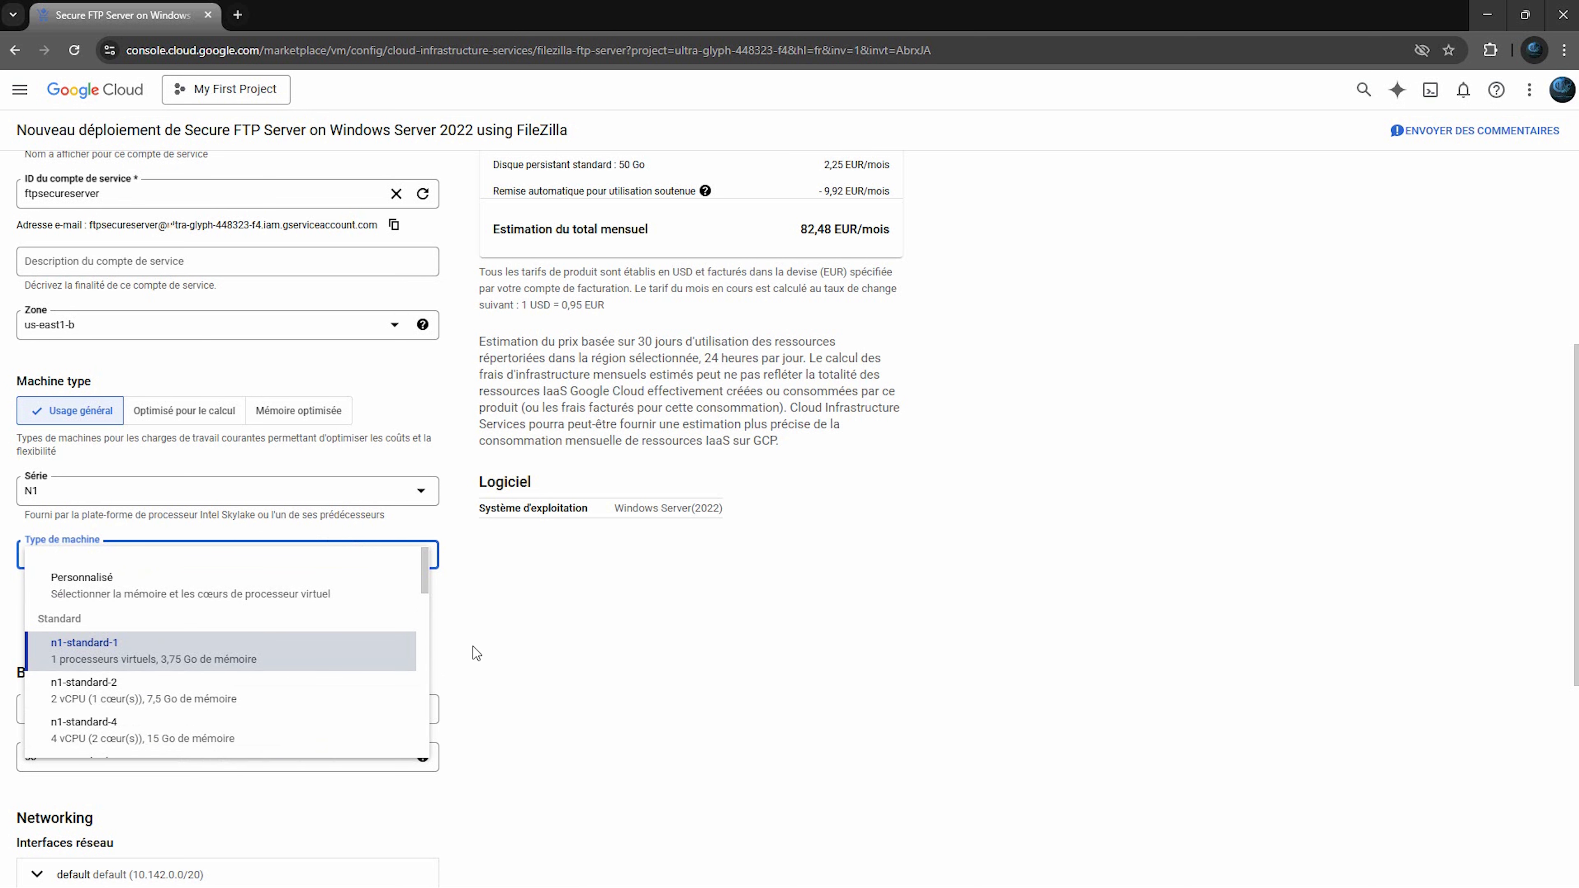
{"action": "left_click", "coordinate": [486, 643]}
Check the boot disk types, keep Standard Persistent Disk, and set the boot disk size to 55 GB.
{"action": "scroll", "coordinate": [488, 642], "scroll_direction": "down", "scroll_amount": 4}
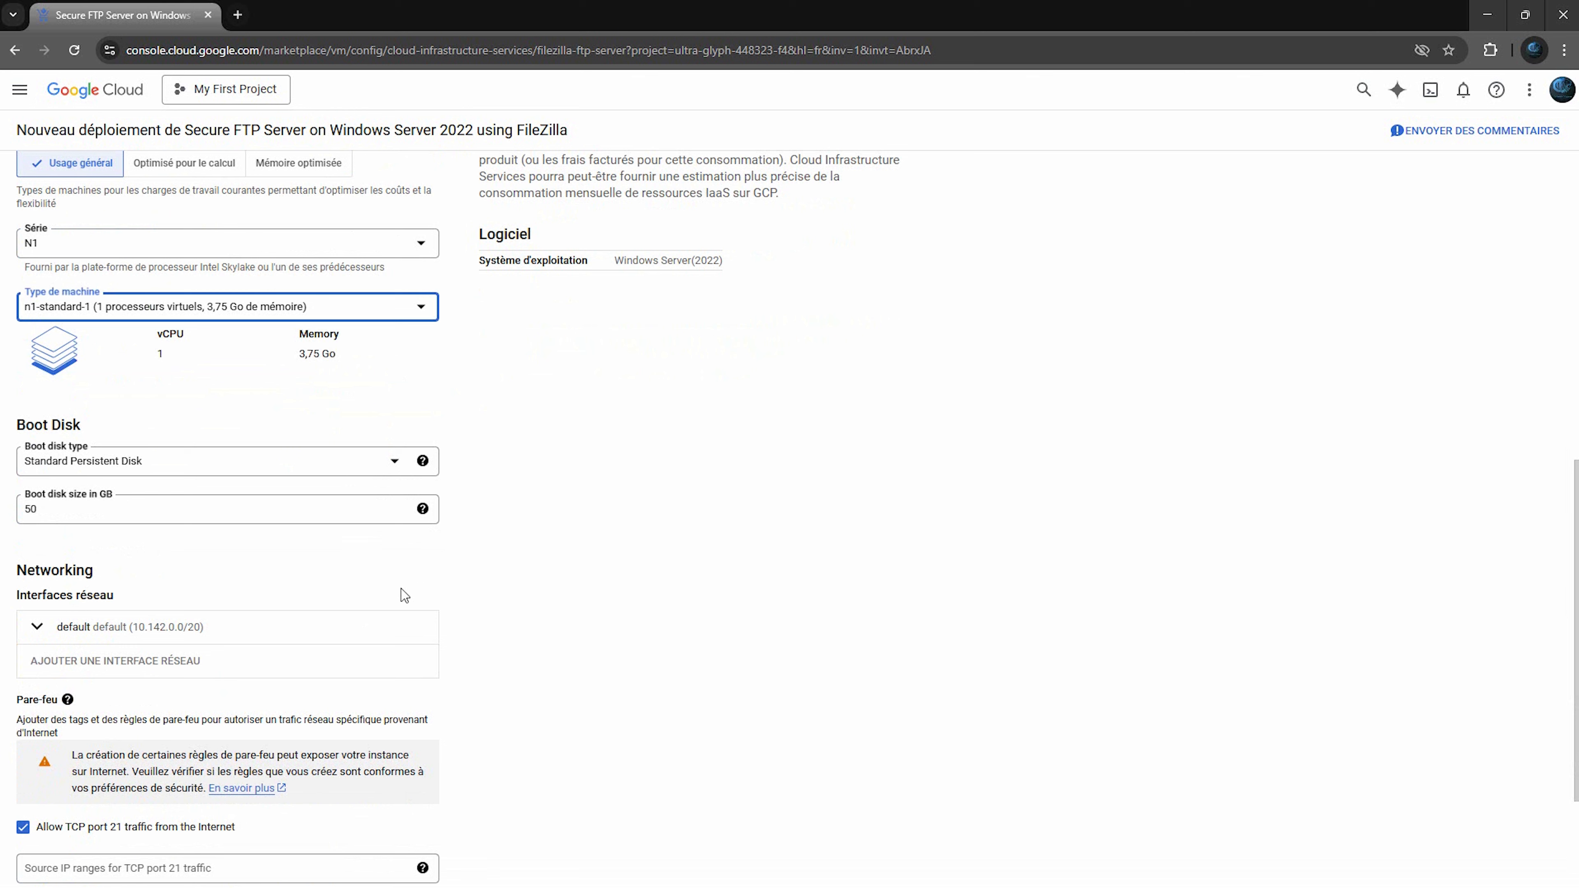
{"action": "left_click", "coordinate": [341, 463]}
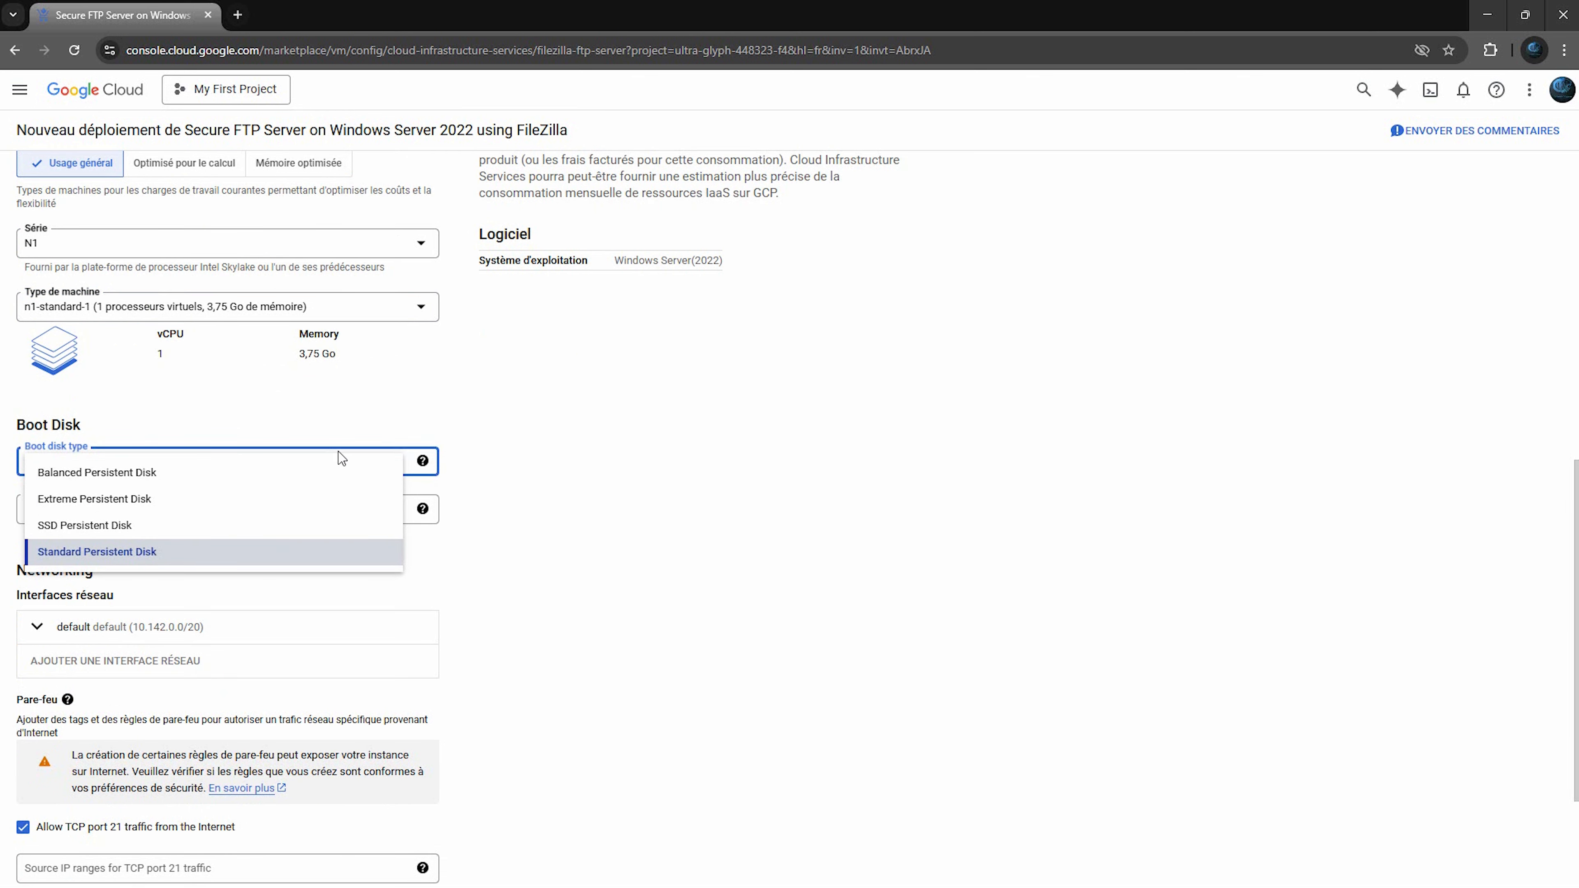
{"action": "left_click", "coordinate": [489, 472]}
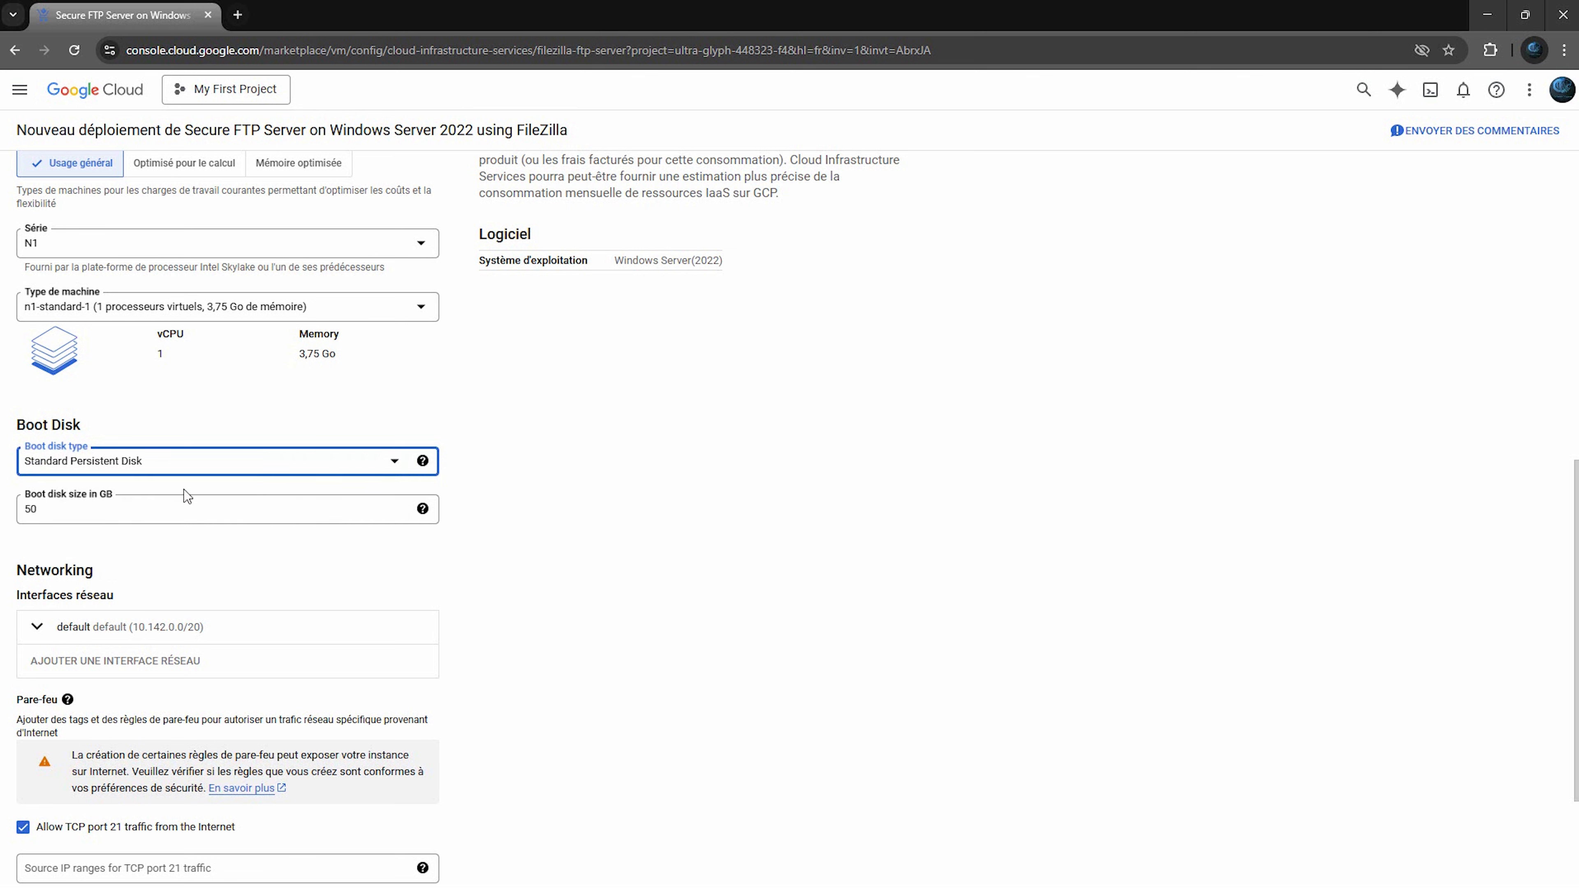
{"action": "left_click", "coordinate": [102, 514]}
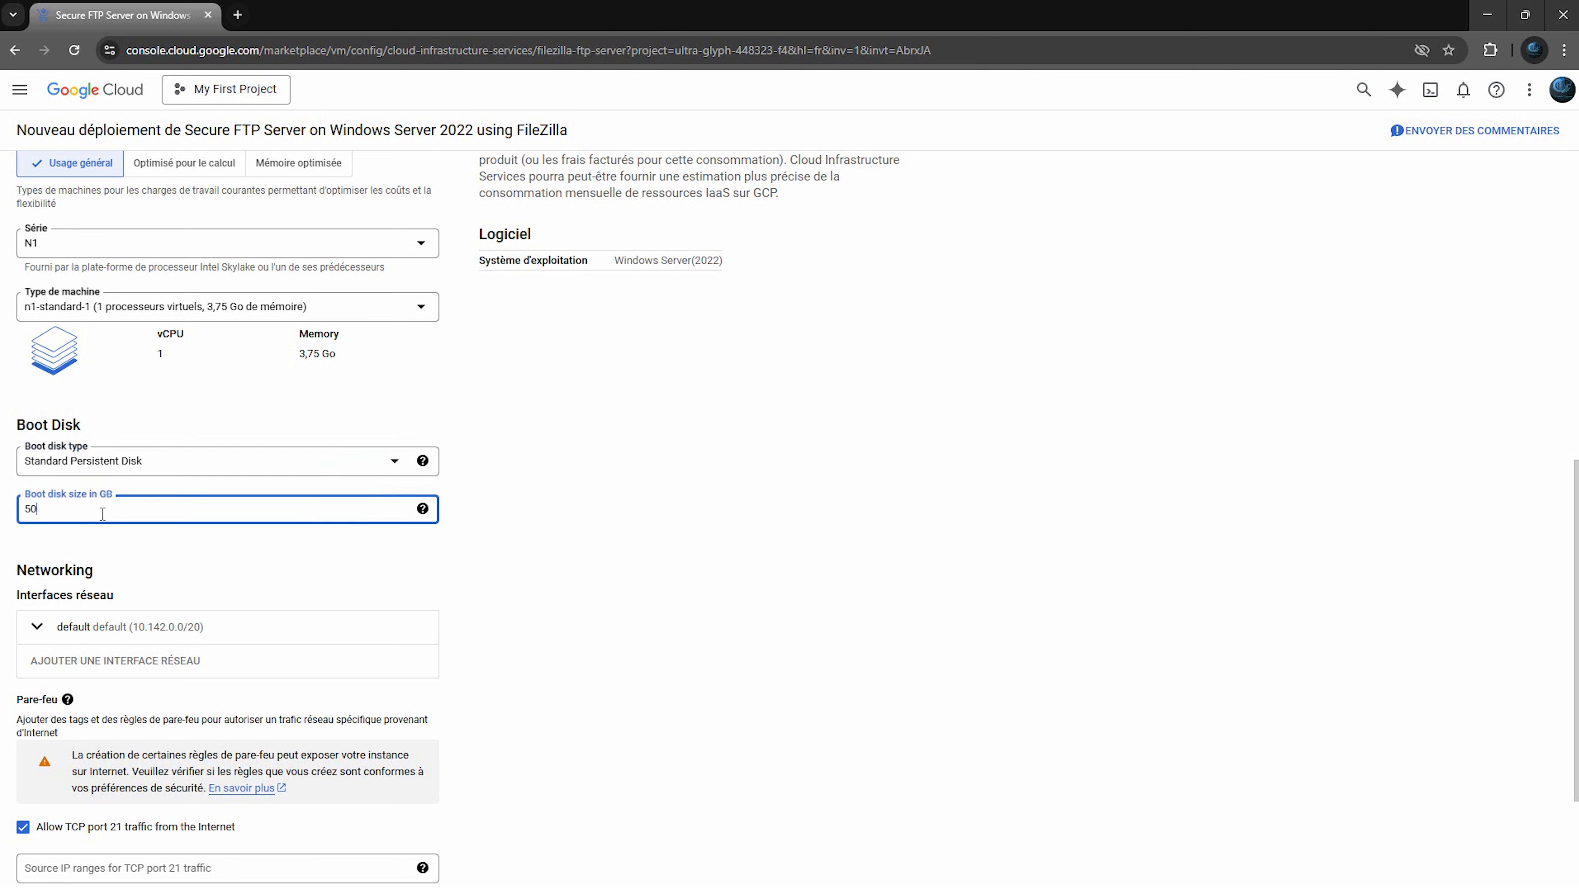
{"action": "key", "text": "BackSpace"}
{"action": "type", "text": "5"}
{"action": "left_click", "coordinate": [197, 554]}
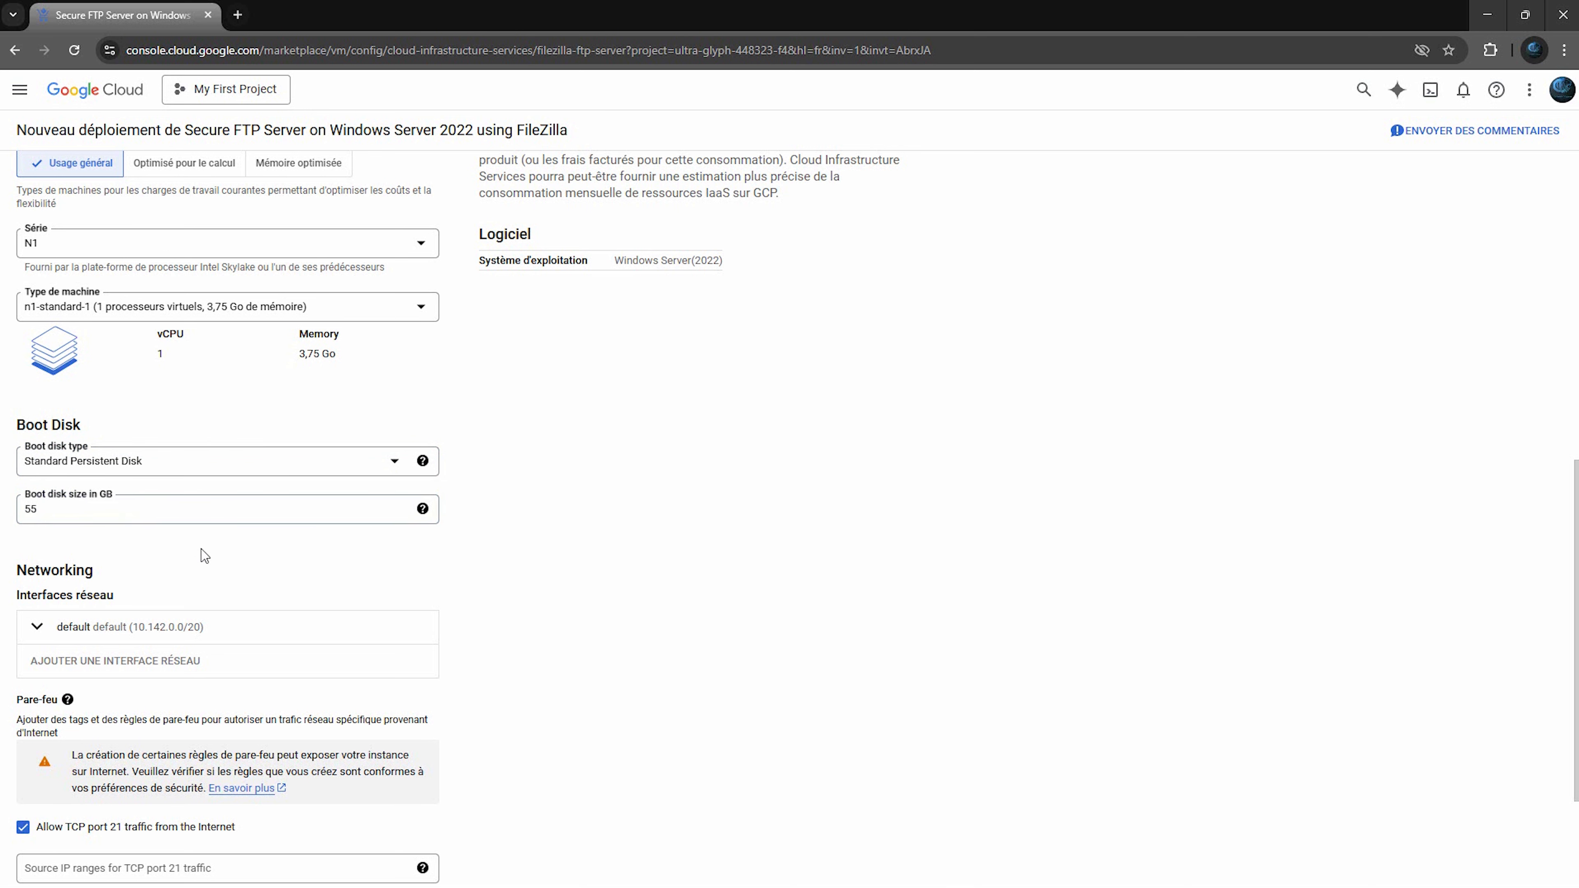
Expand the additional networking options and deploy the FTP server with TCP ports 21 and 990 allowed.
{"action": "scroll", "coordinate": [201, 549], "scroll_direction": "down", "scroll_amount": 2}
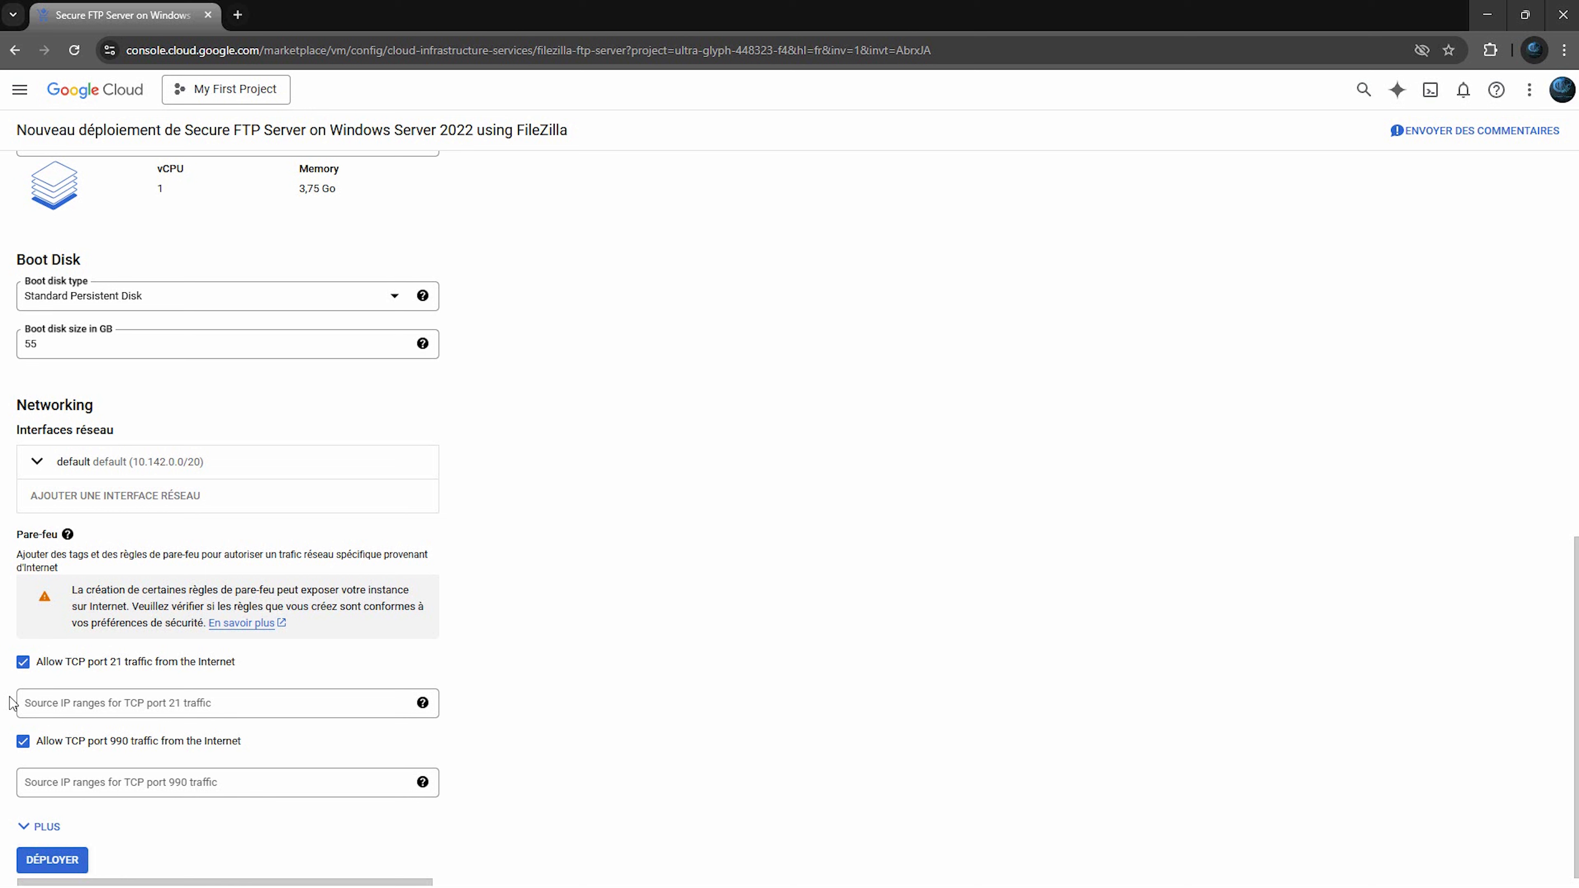
{"action": "left_click", "coordinate": [23, 821]}
{"action": "scroll", "coordinate": [259, 843], "scroll_direction": "down", "scroll_amount": 1}
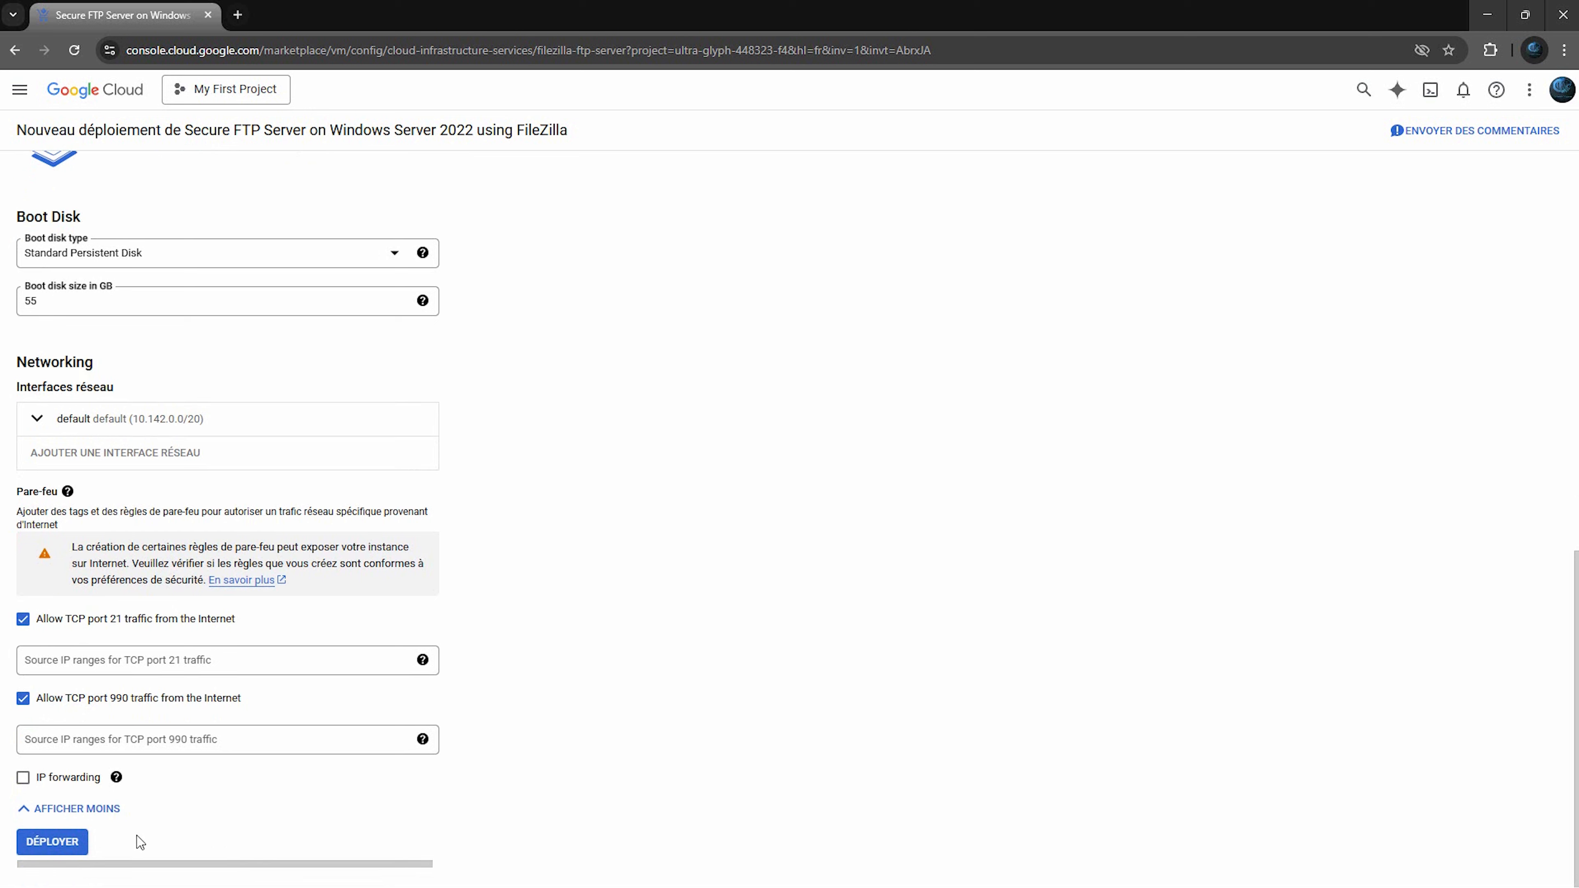
{"action": "left_click", "coordinate": [73, 851]}
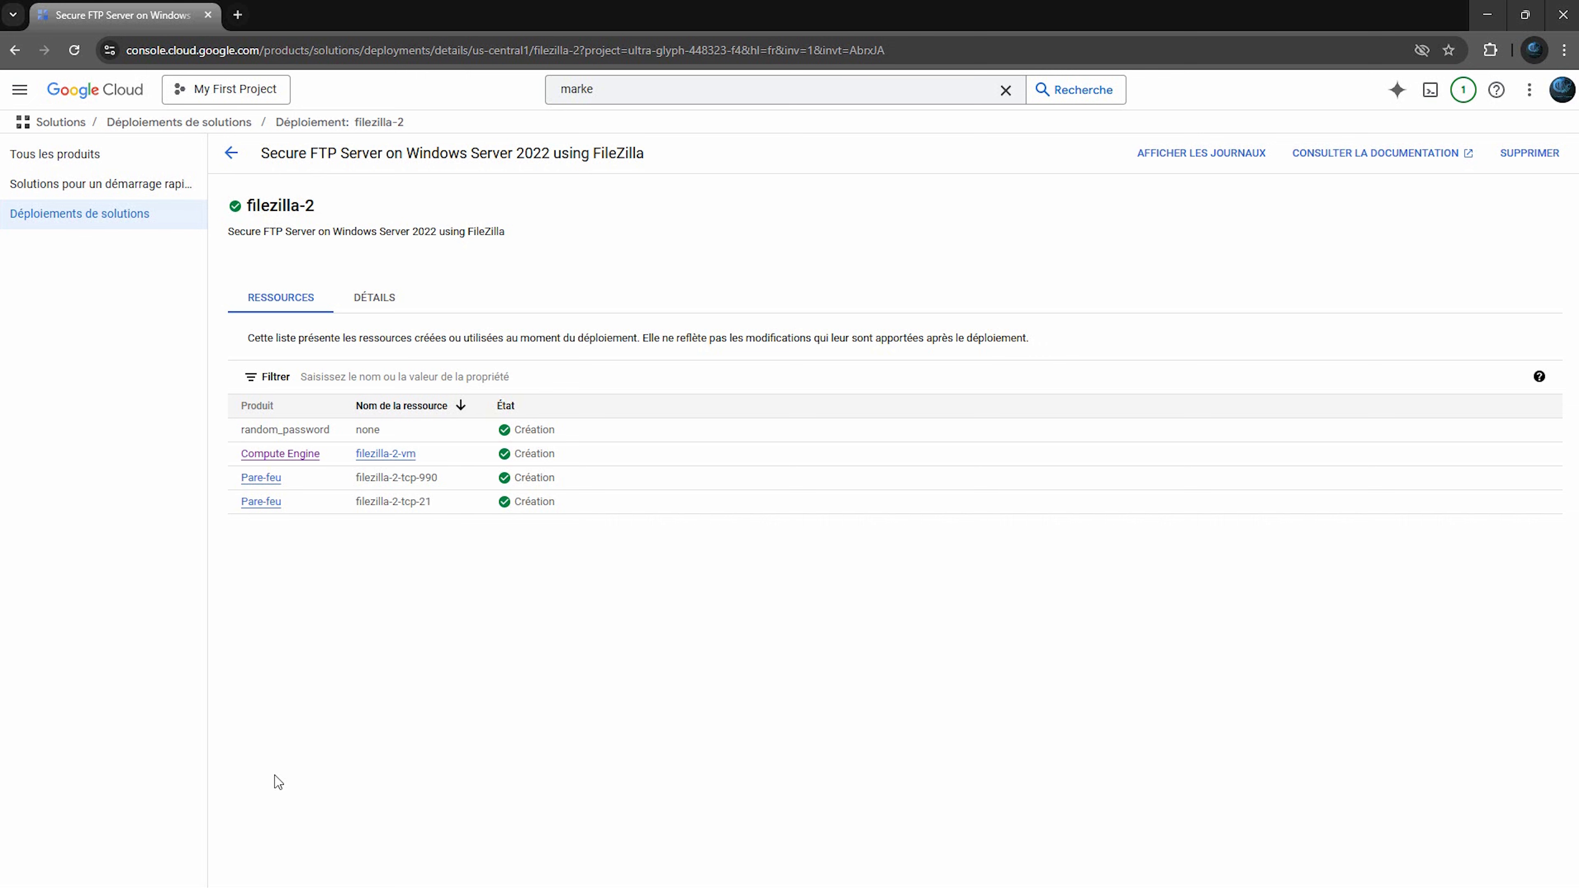
Open filezilla-2-vm from the deployment's resources and go to the list of VM instances.
{"action": "left_click", "coordinate": [385, 454]}
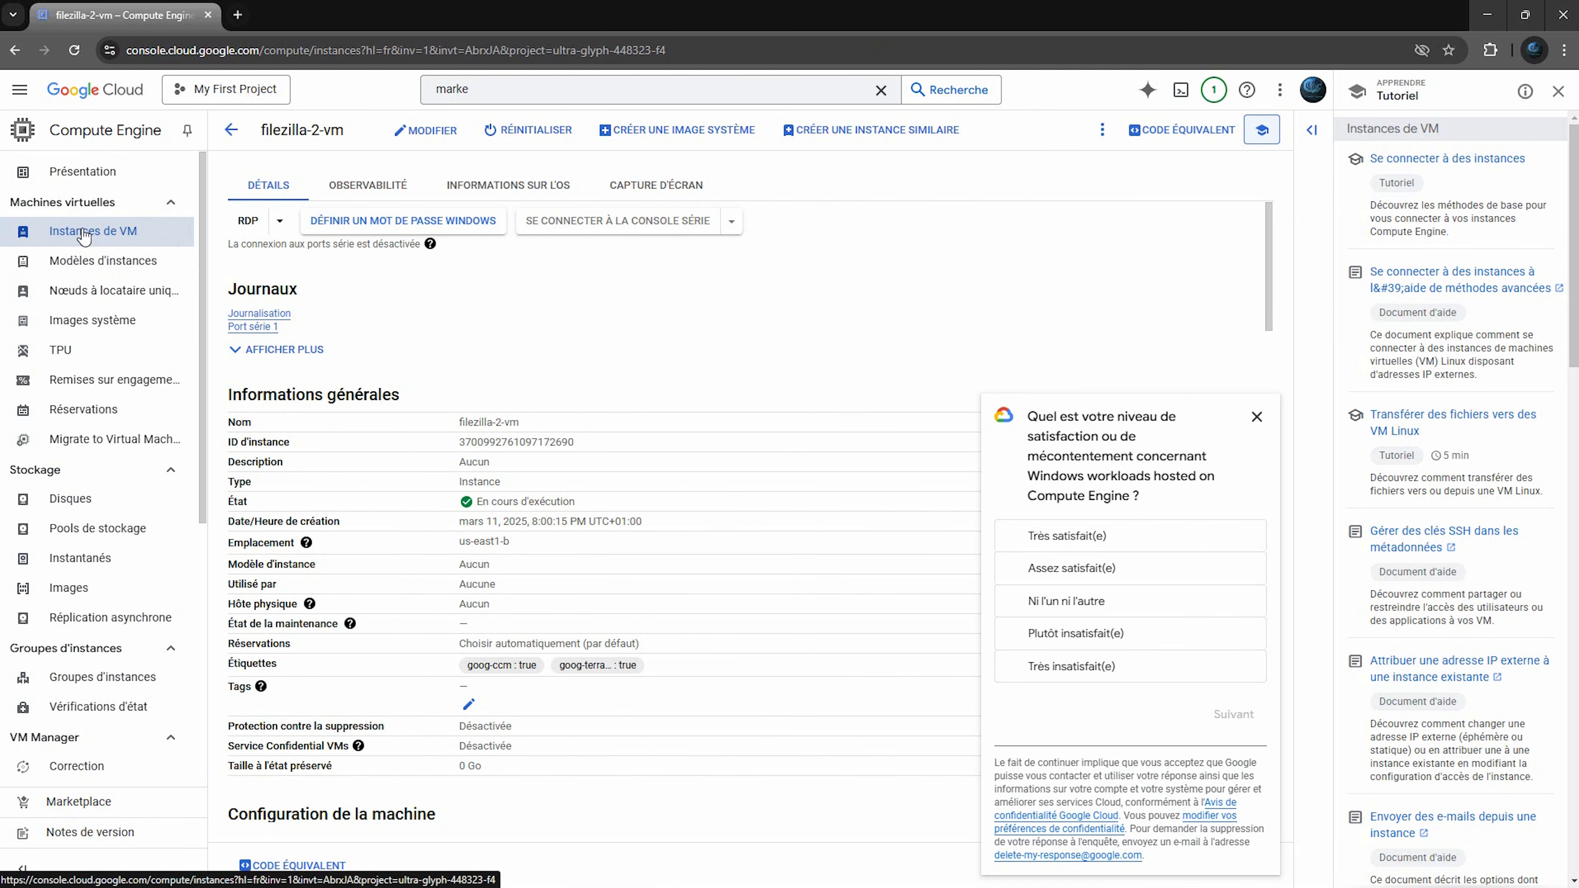
{"action": "left_click", "coordinate": [84, 236]}
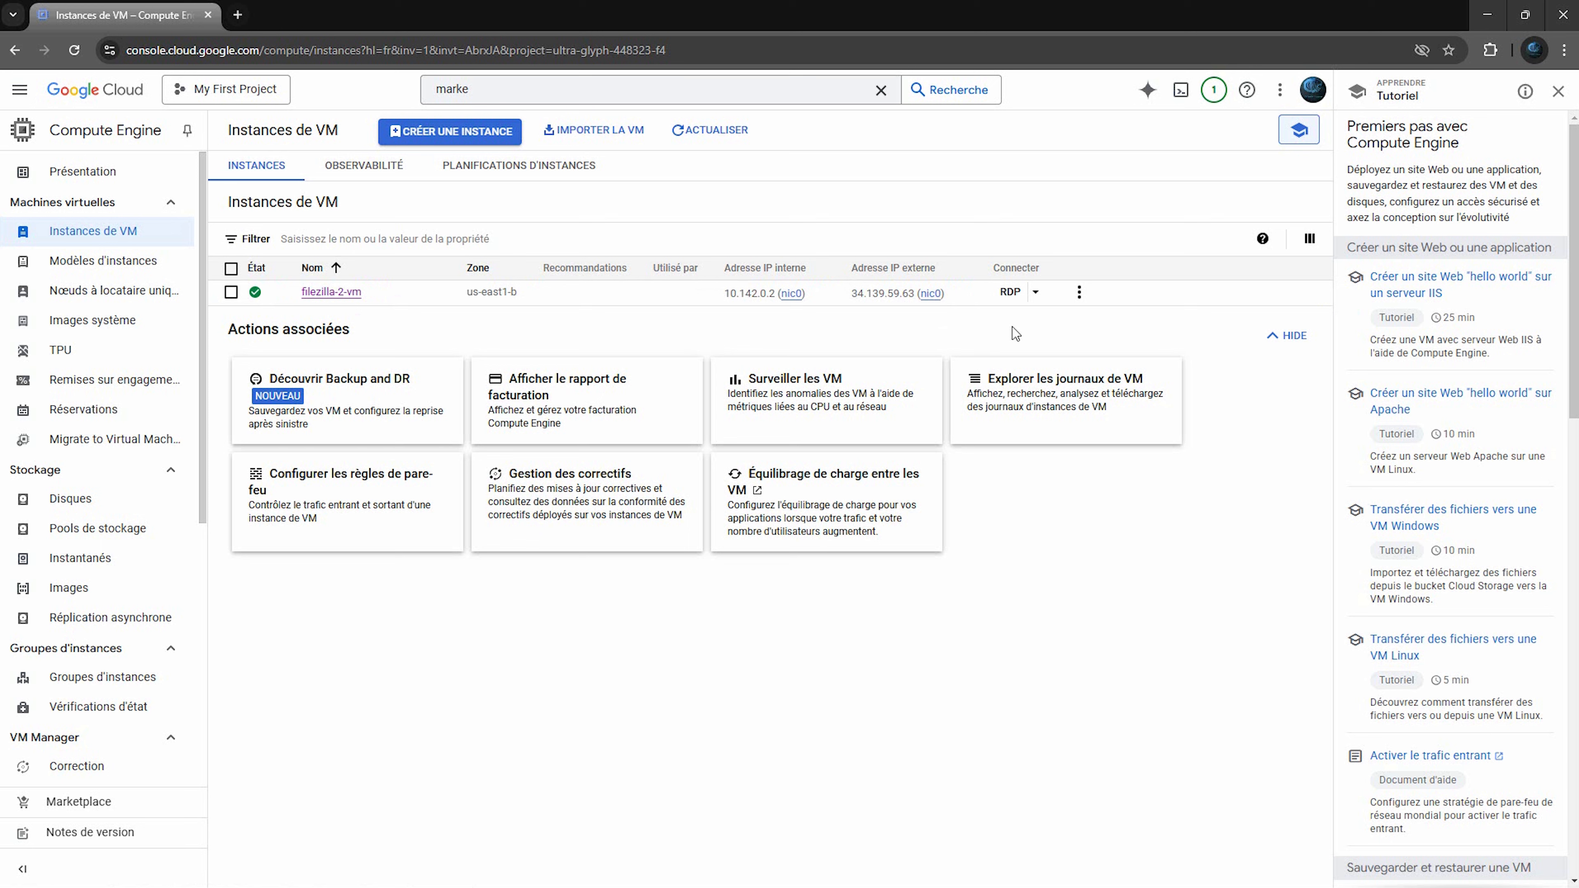
Set a new Windows password for filezilla-2-vm under the proposed user name, copy the generated password and close the dialog.
{"action": "left_click", "coordinate": [1036, 293]}
{"action": "left_click", "coordinate": [999, 292]}
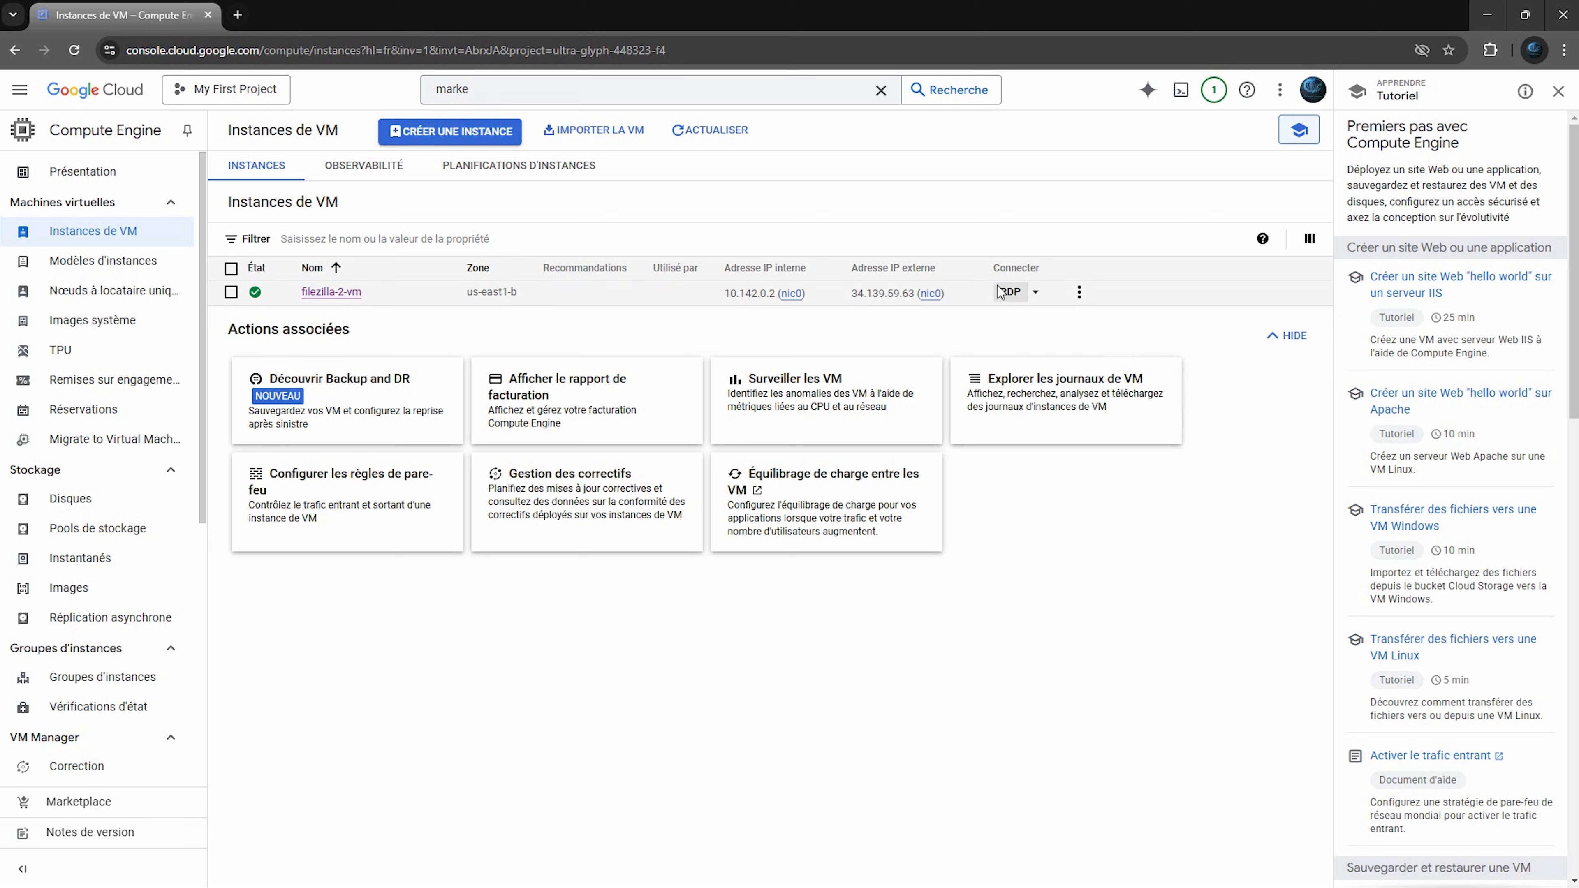
{"action": "left_click", "coordinate": [1035, 292]}
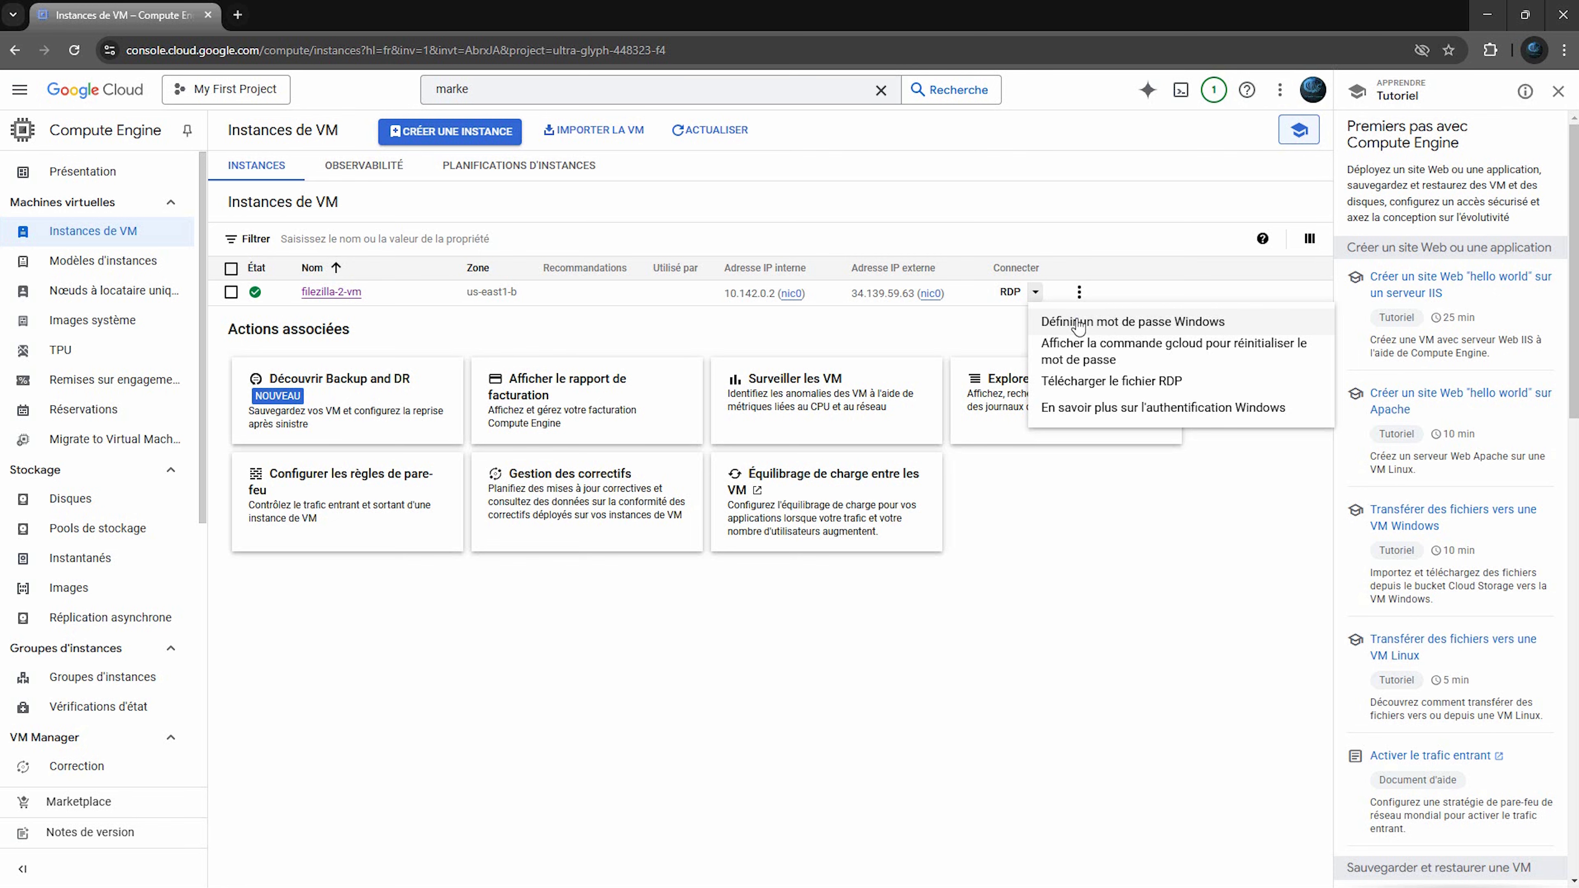
{"action": "left_click", "coordinate": [1077, 324]}
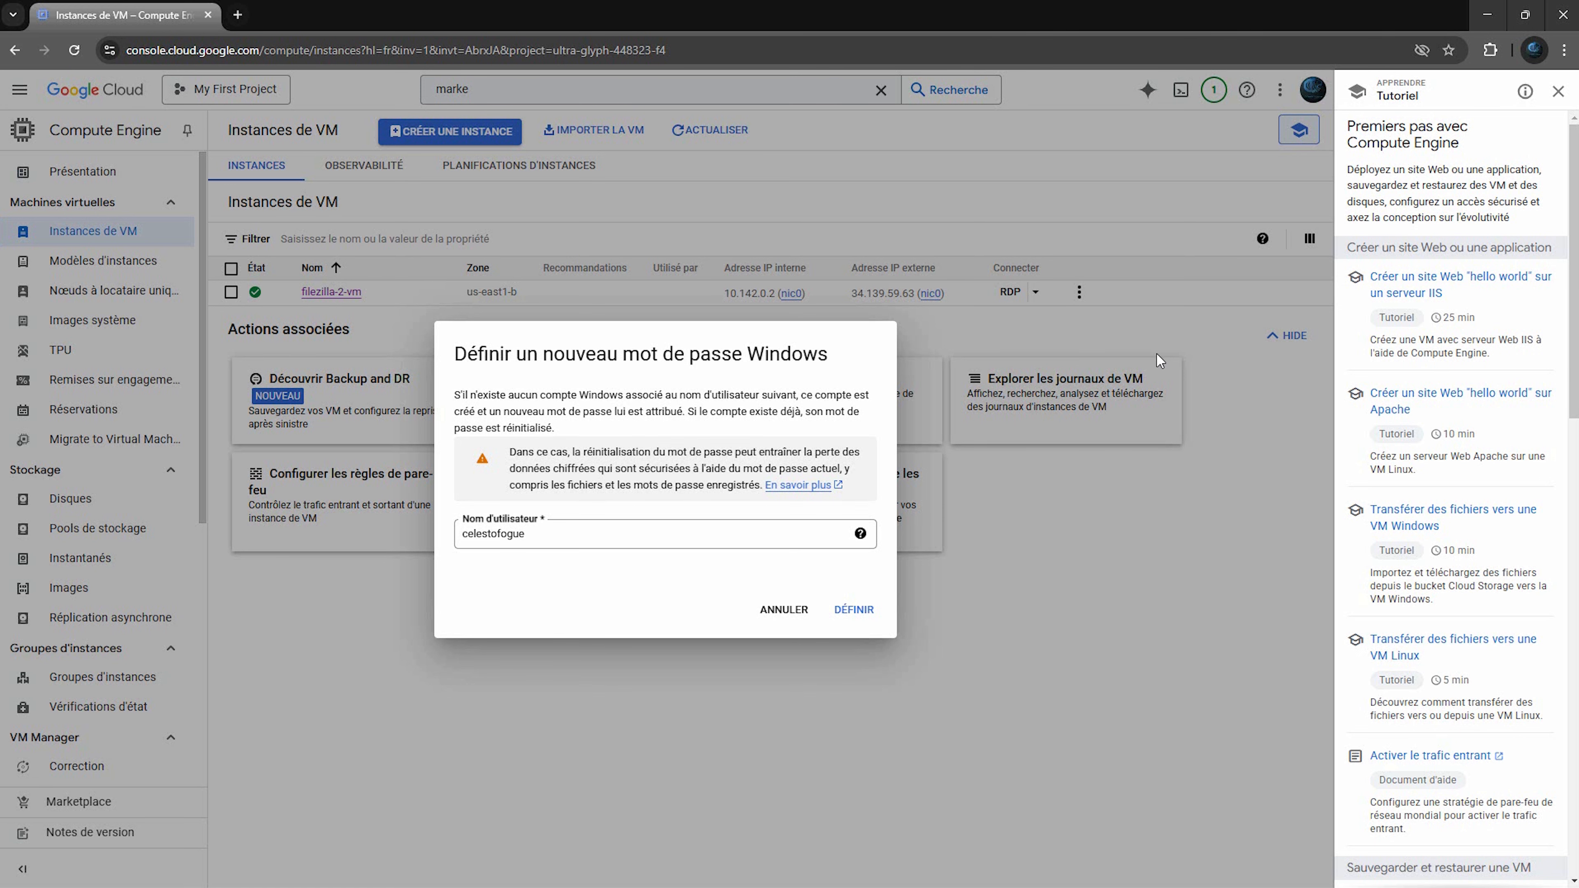
{"action": "left_click", "coordinate": [859, 612]}
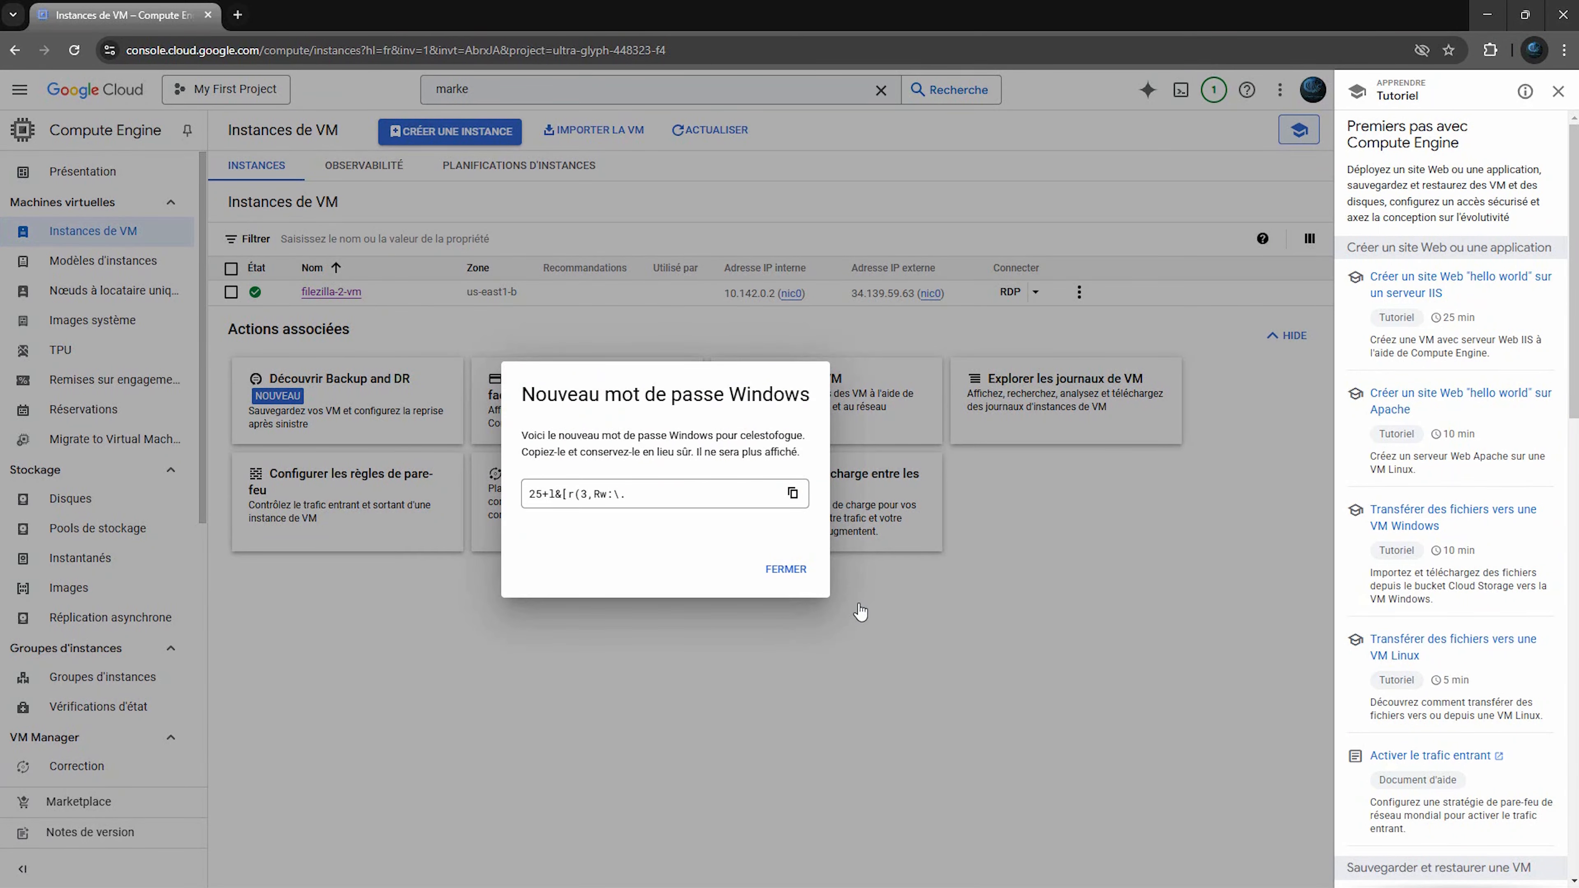
{"action": "left_click", "coordinate": [797, 498]}
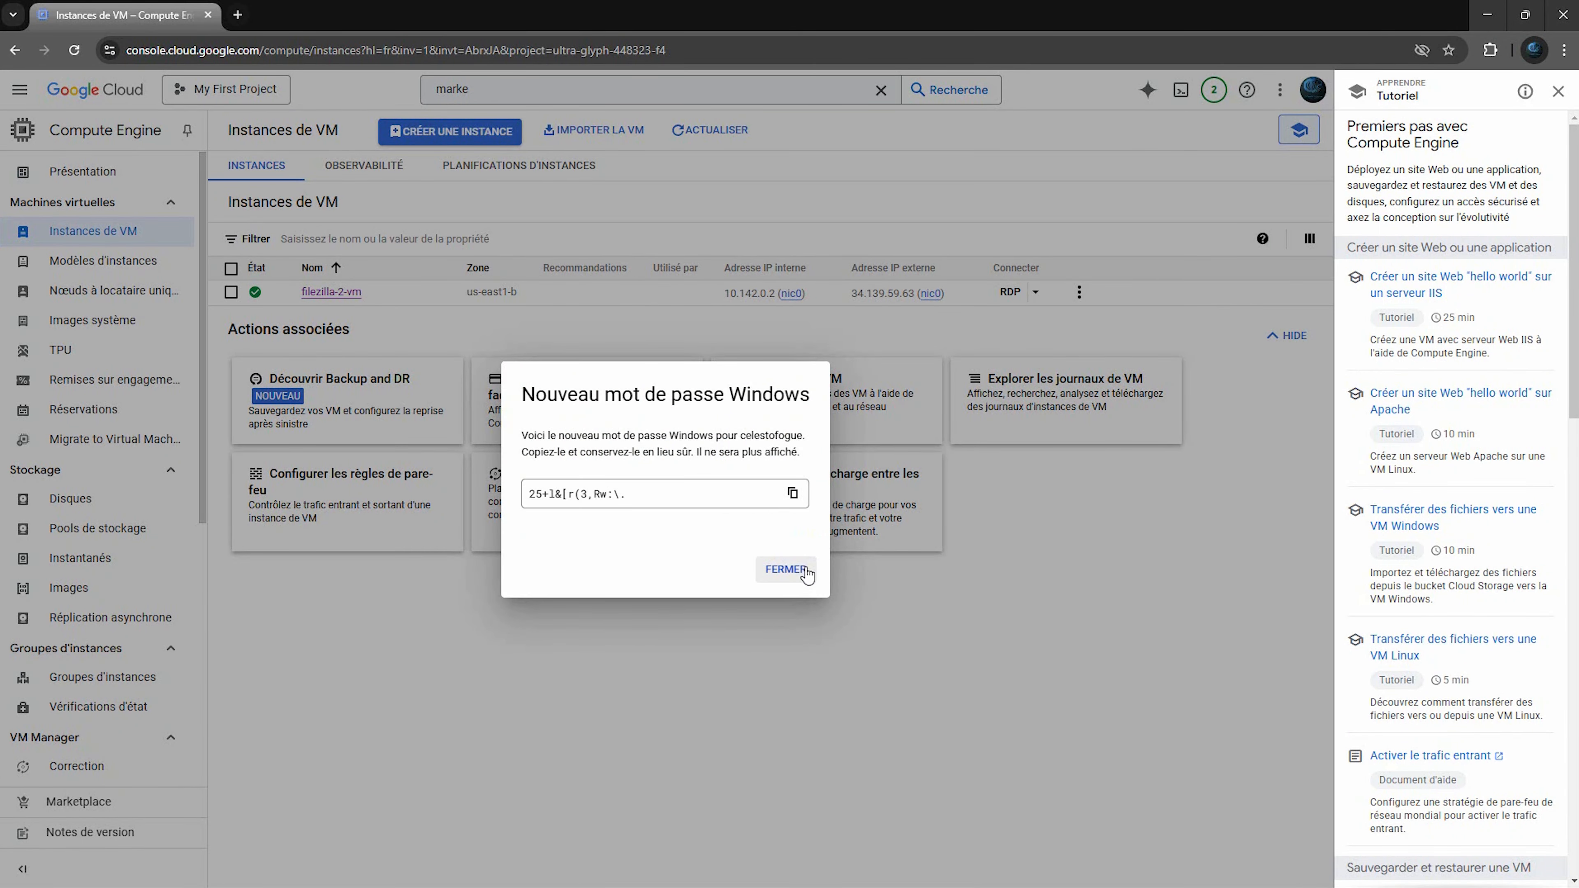
{"action": "left_click", "coordinate": [785, 569]}
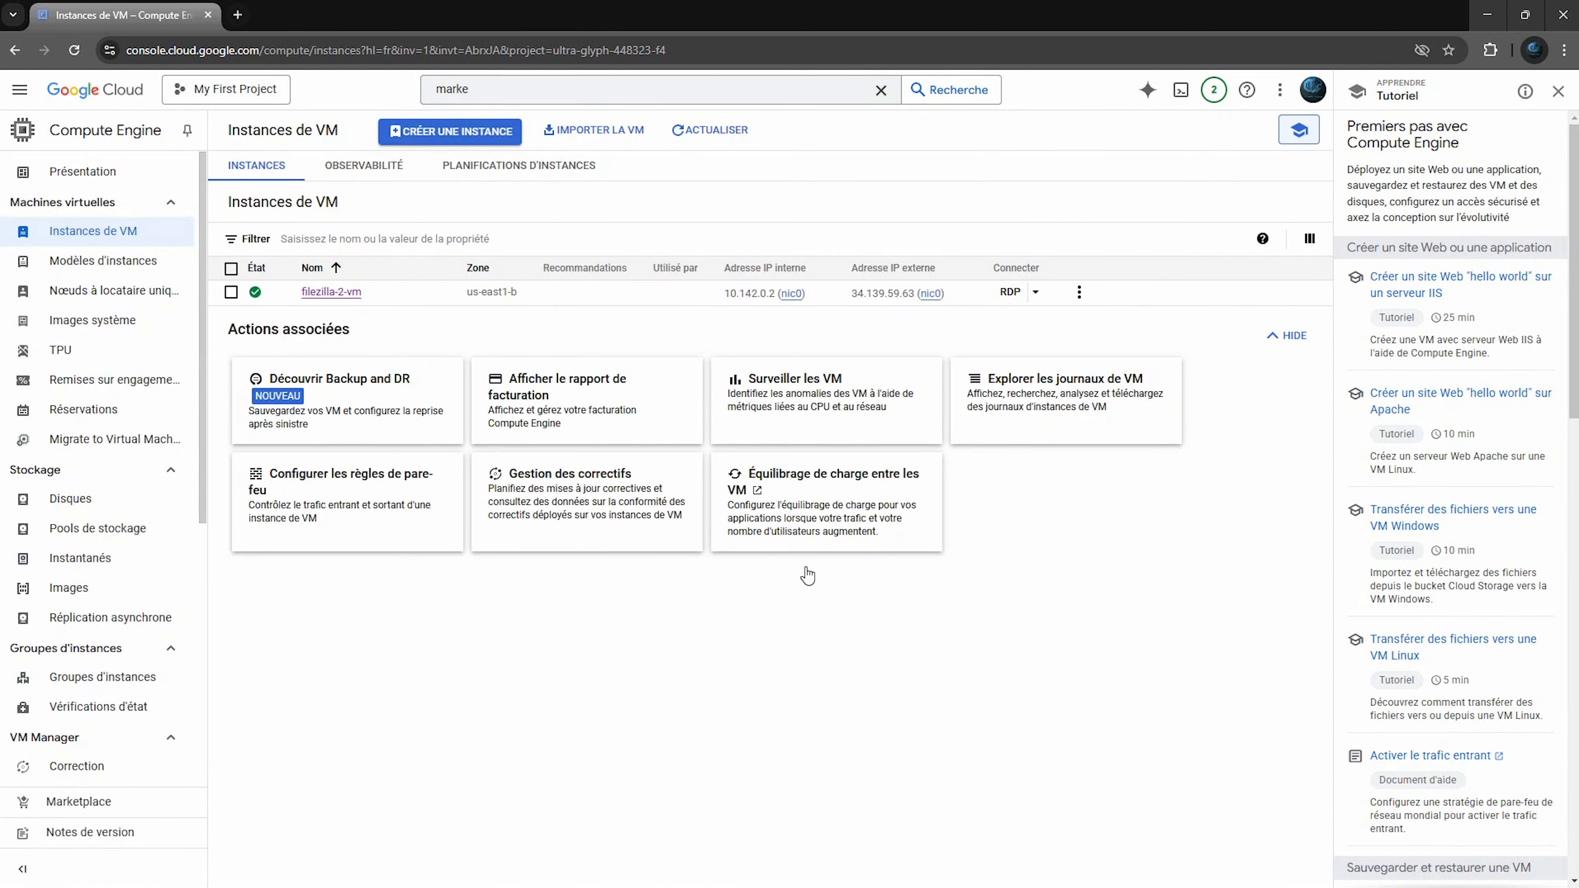
Download the RDP file for filezilla-2-vm and open it in Remote Desktop Connection.
{"action": "left_click", "coordinate": [1035, 292]}
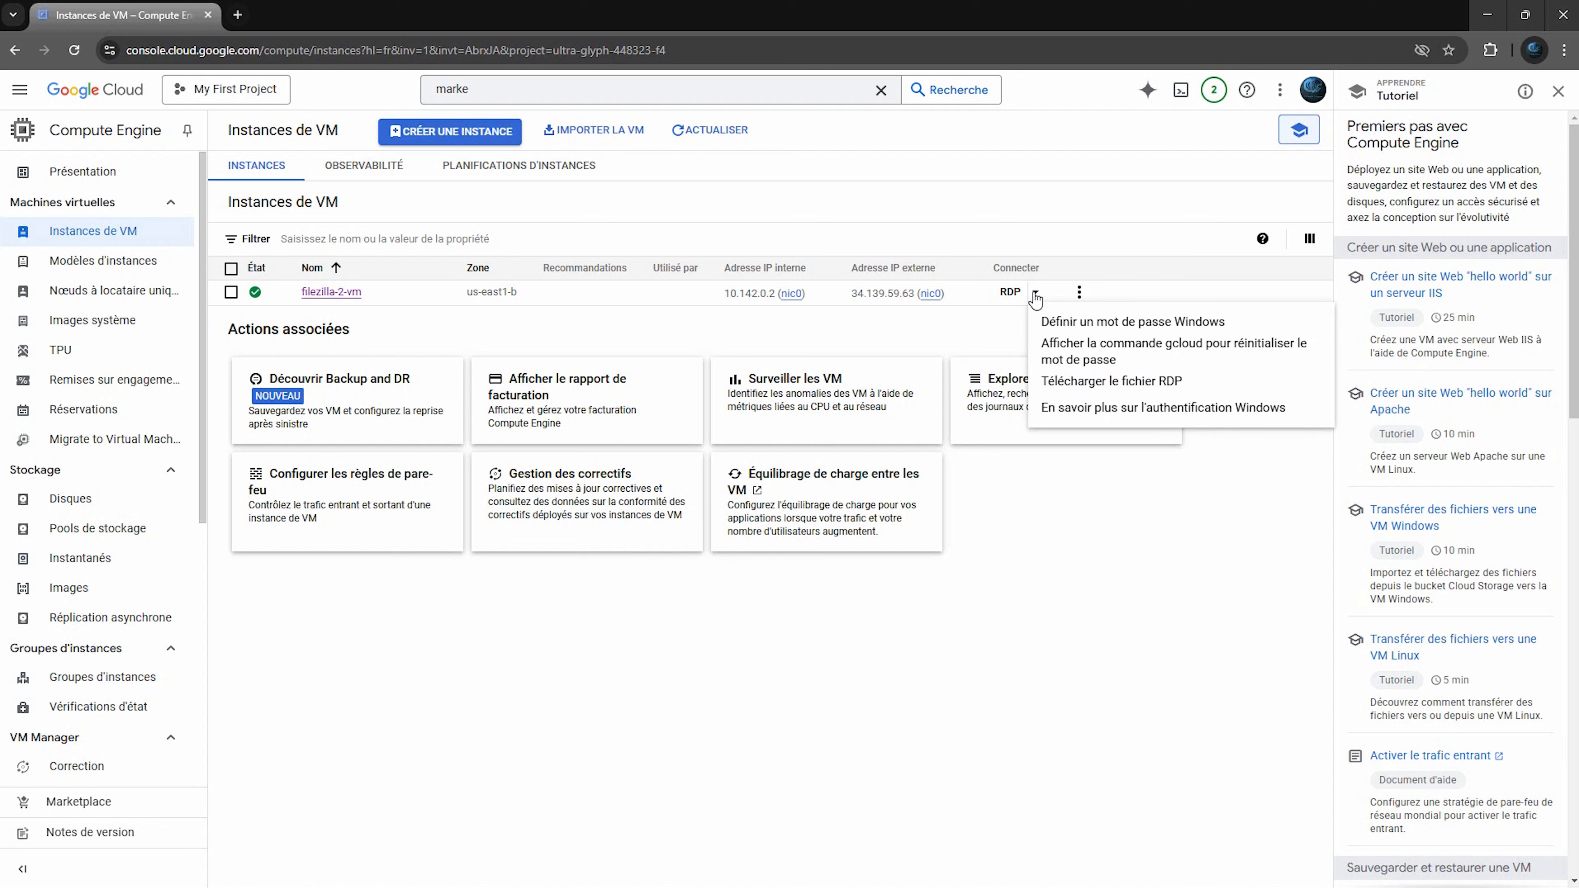
{"action": "left_click", "coordinate": [1073, 381]}
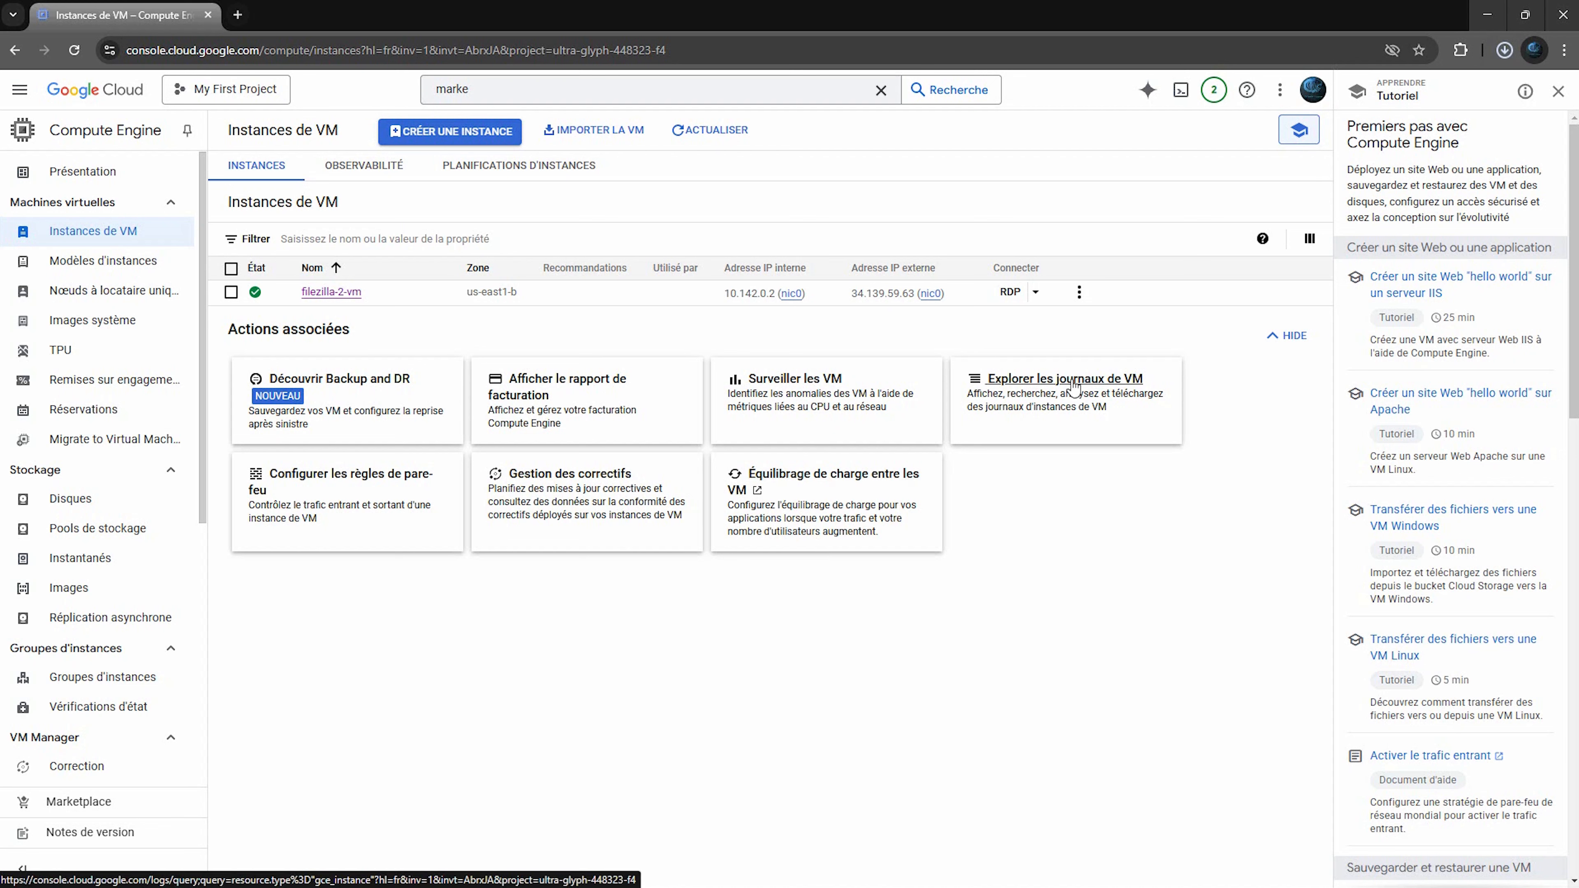
{"action": "left_click", "coordinate": [1321, 90]}
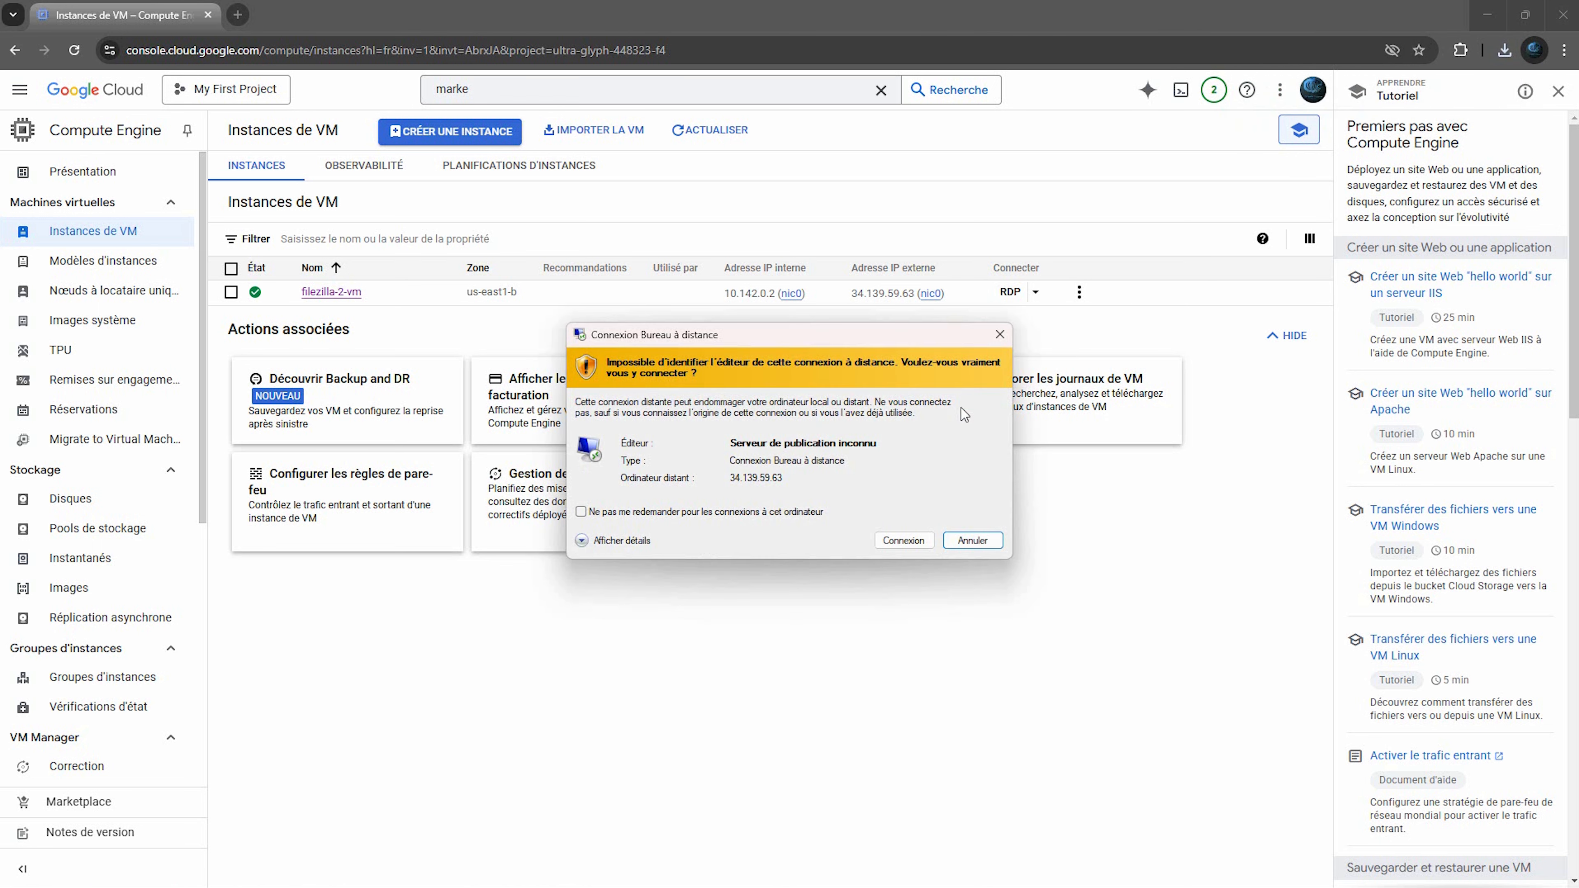
Connect to the remote VM despite the unknown publisher, submit the Windows account password, and accept the untrusted certificate.
{"action": "left_click", "coordinate": [916, 540]}
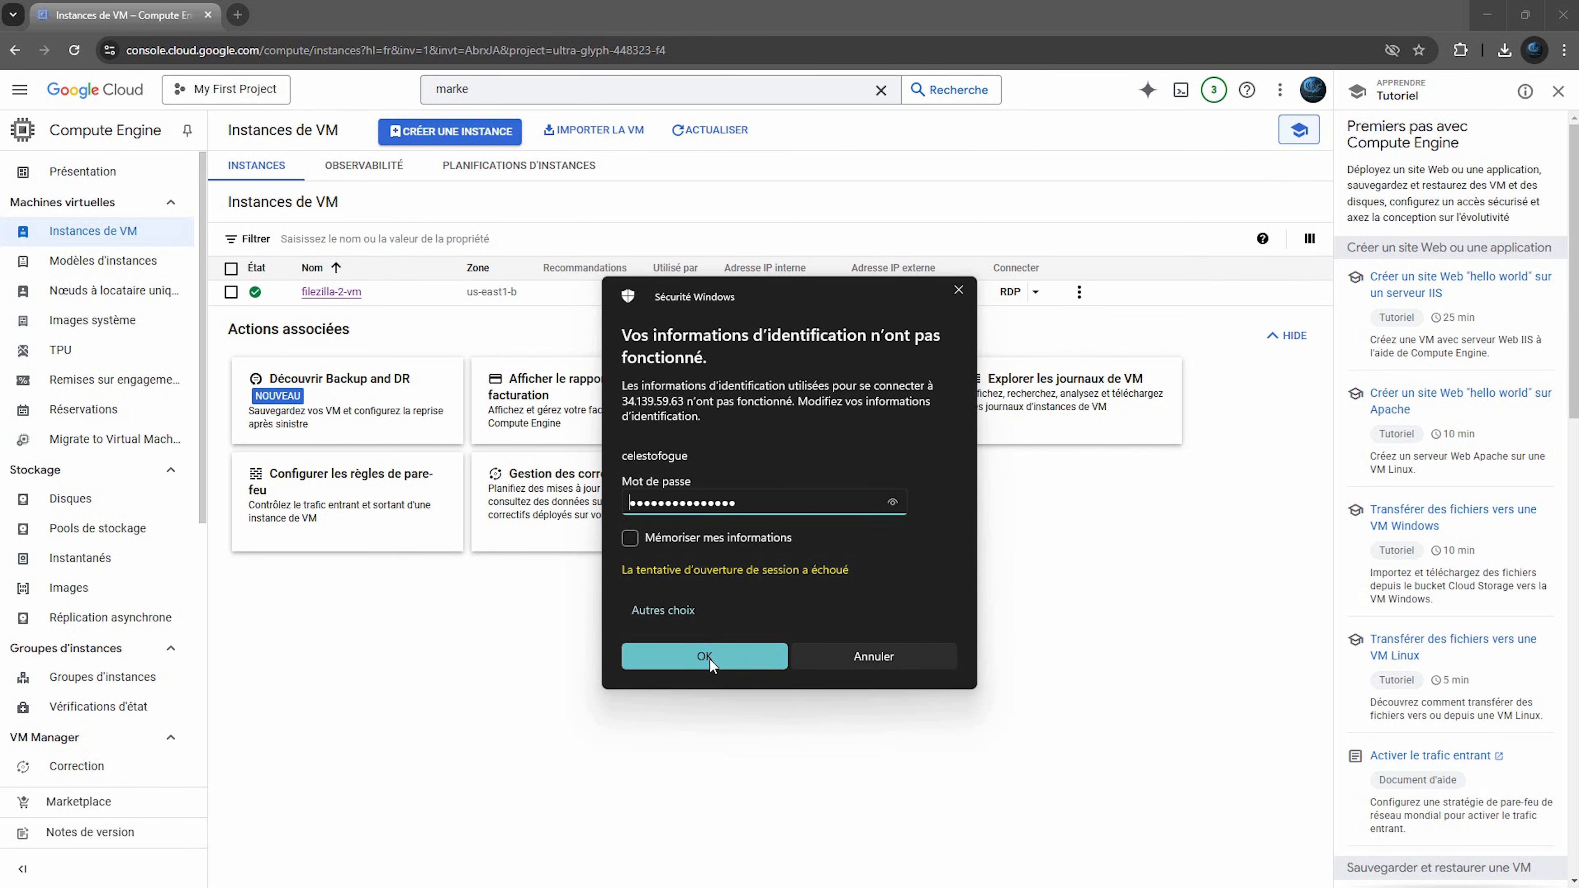
{"action": "left_click", "coordinate": [709, 657]}
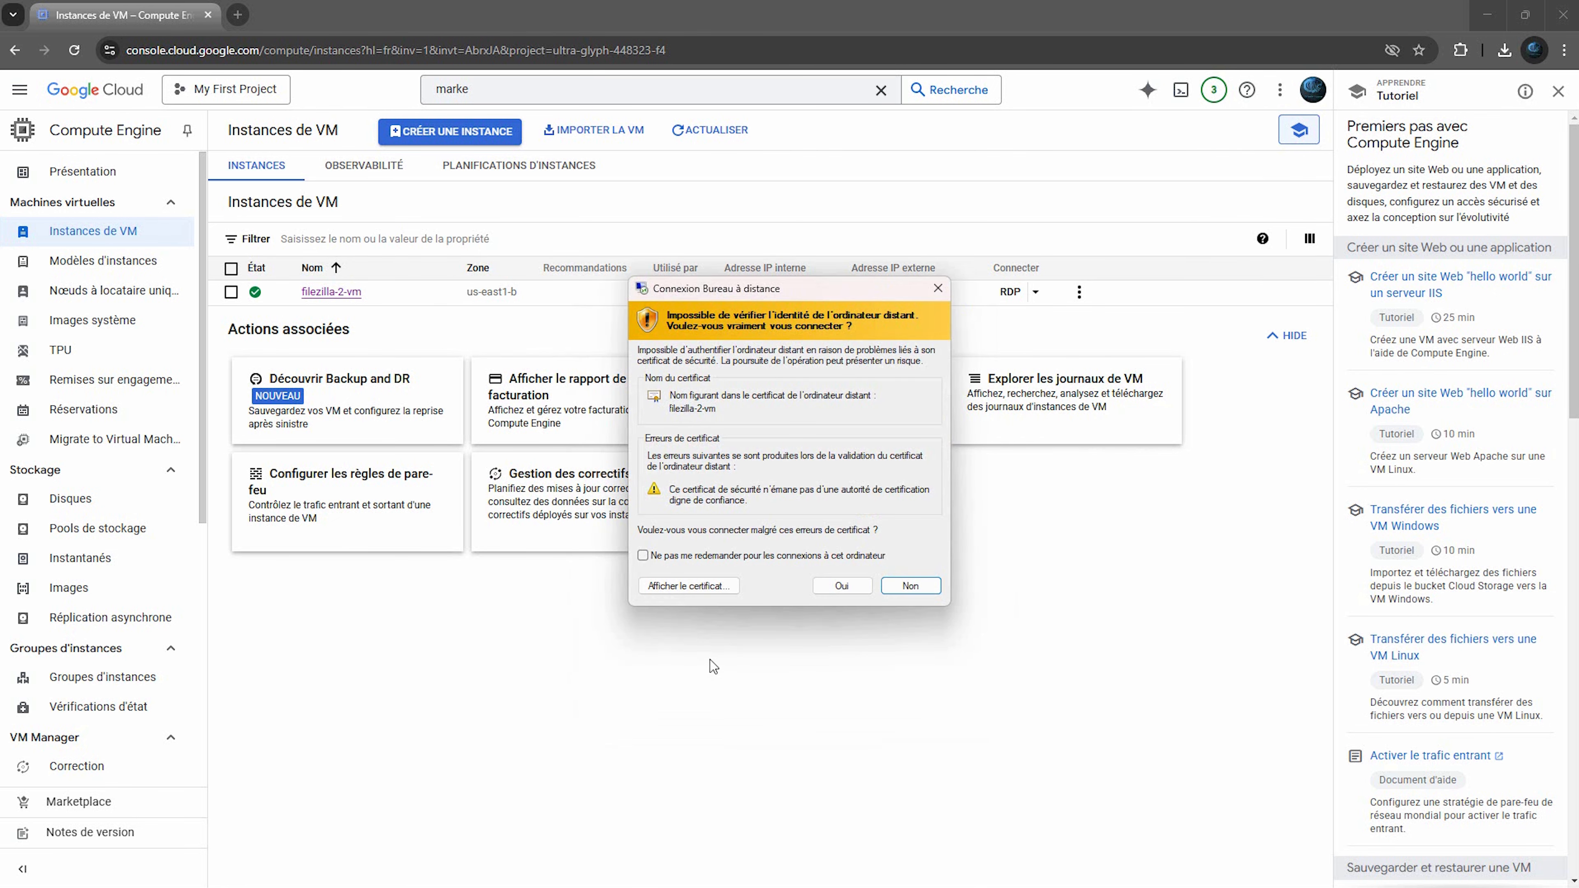
{"action": "left_click", "coordinate": [830, 591]}
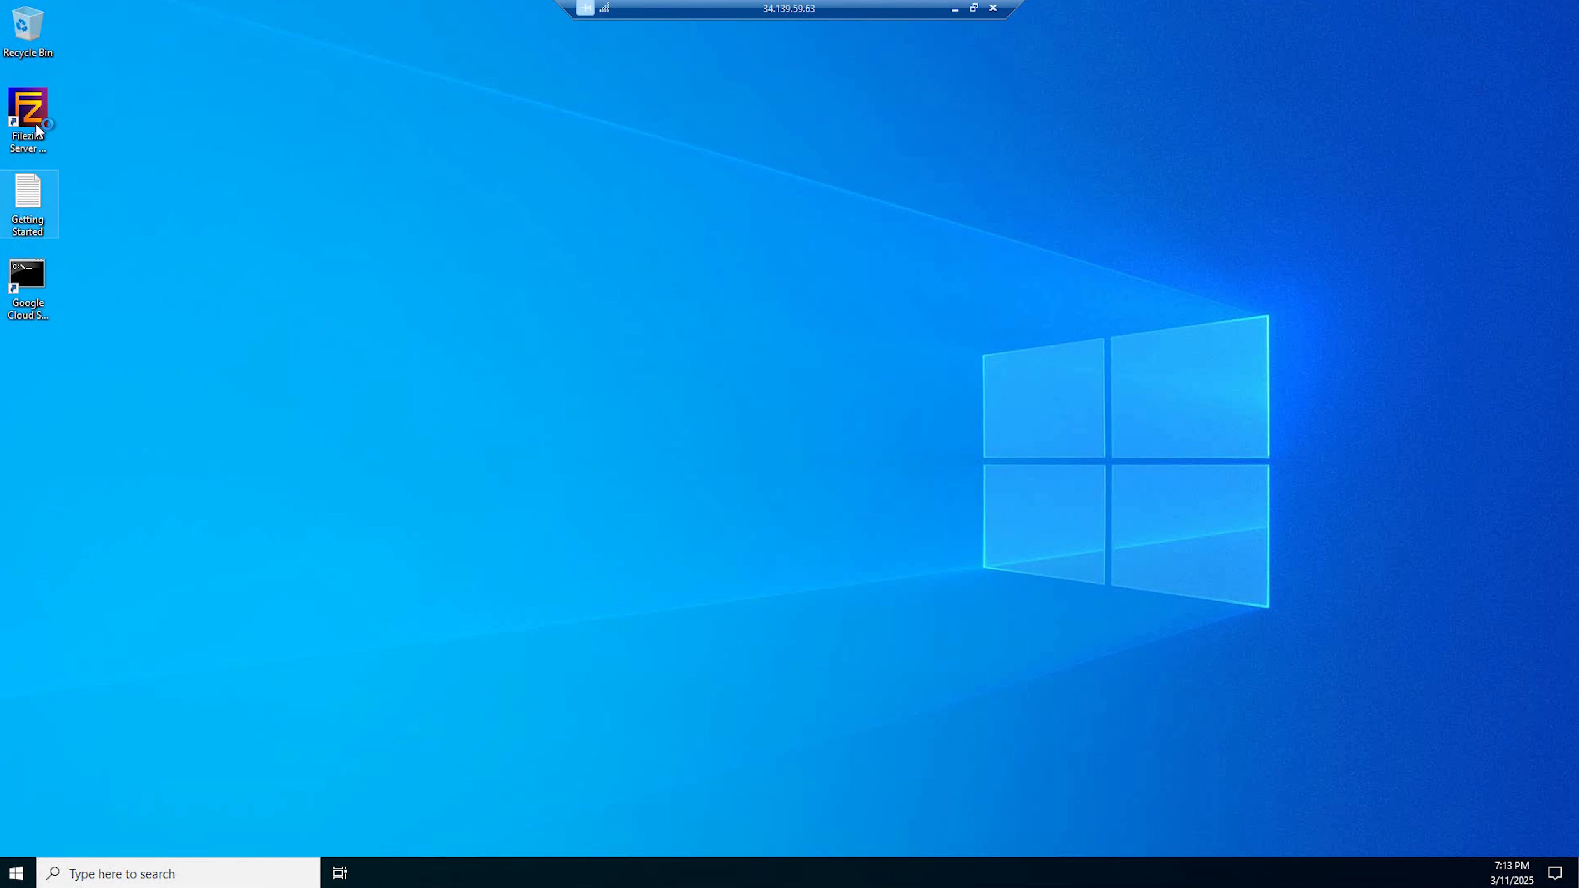
Launch FileZilla Server from the desktop and clear the startup prompts, allowing network discovery and closing the Windows Admin Center message.
{"action": "double_click", "coordinate": [33, 109]}
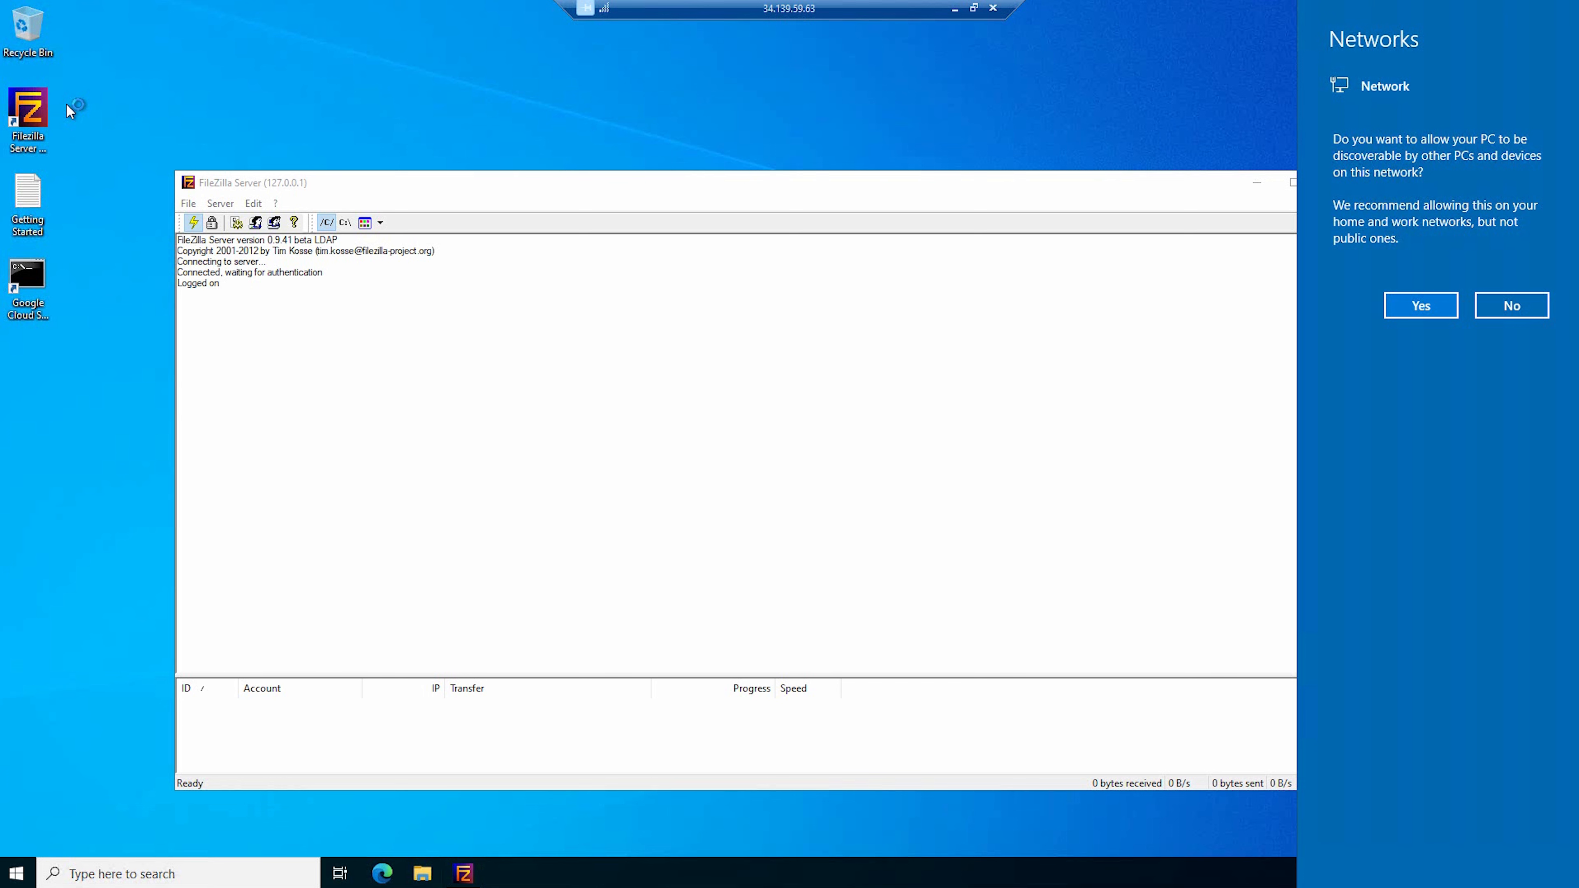
{"action": "left_click", "coordinate": [1420, 306]}
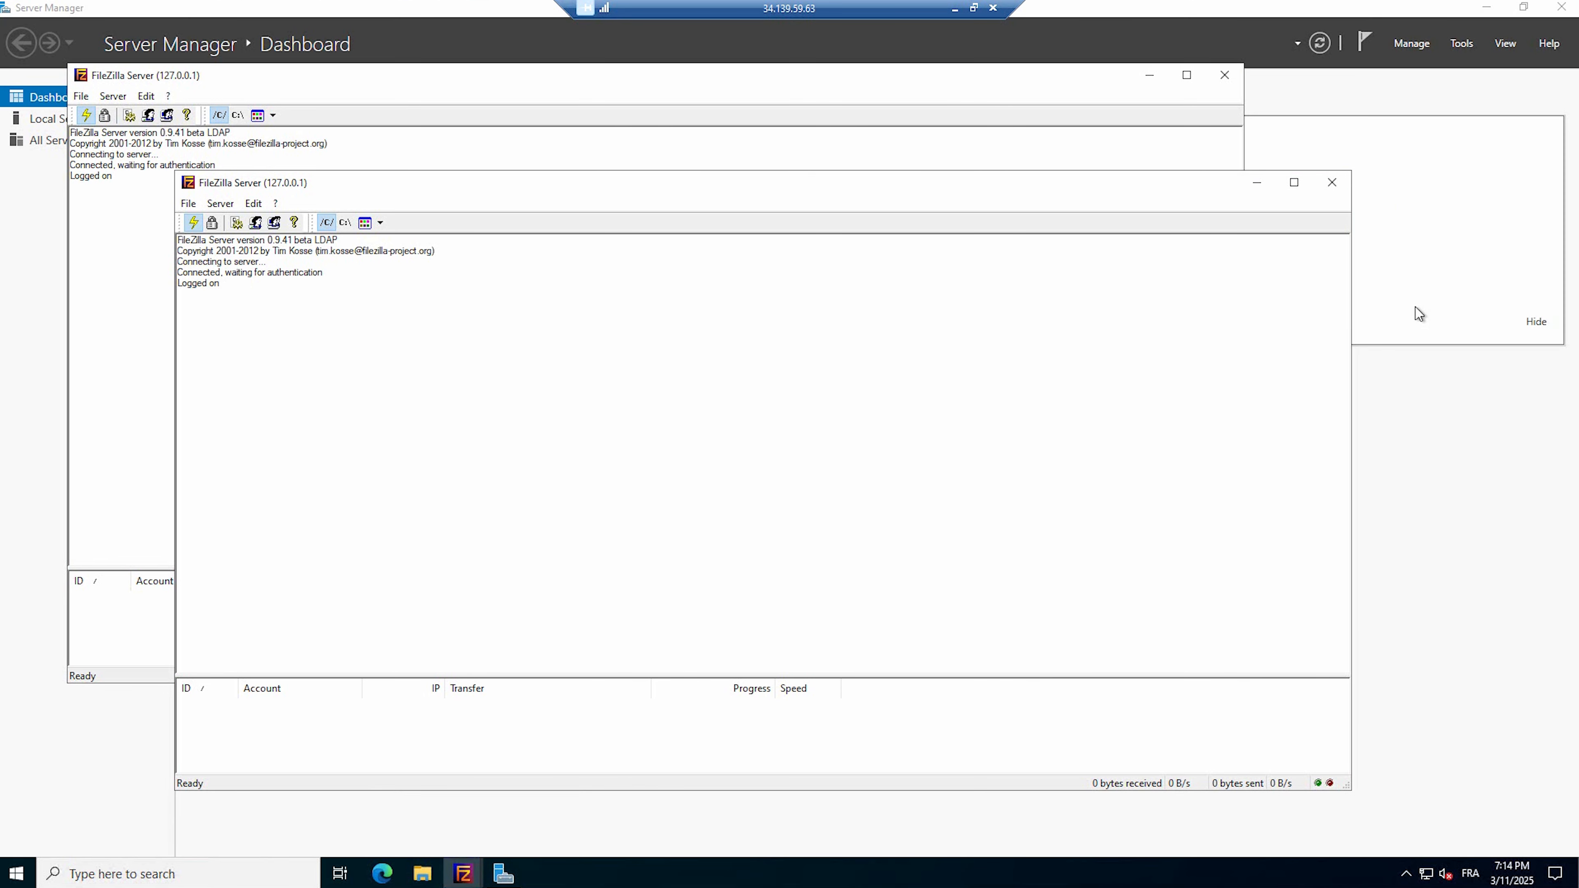
{"action": "left_click", "coordinate": [1387, 303]}
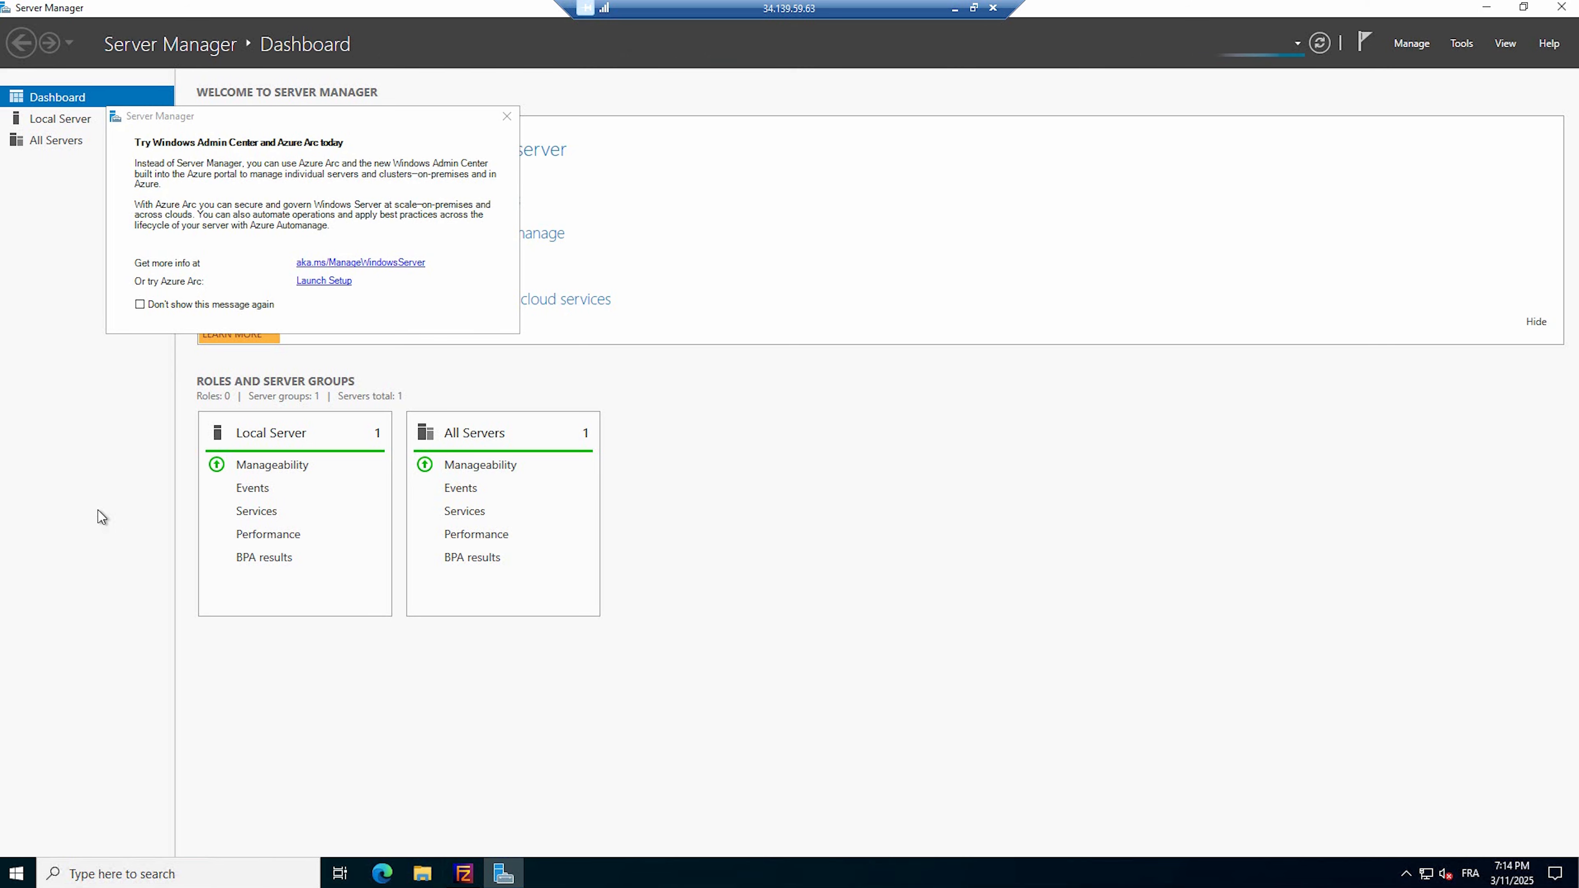
{"action": "left_click", "coordinate": [507, 115]}
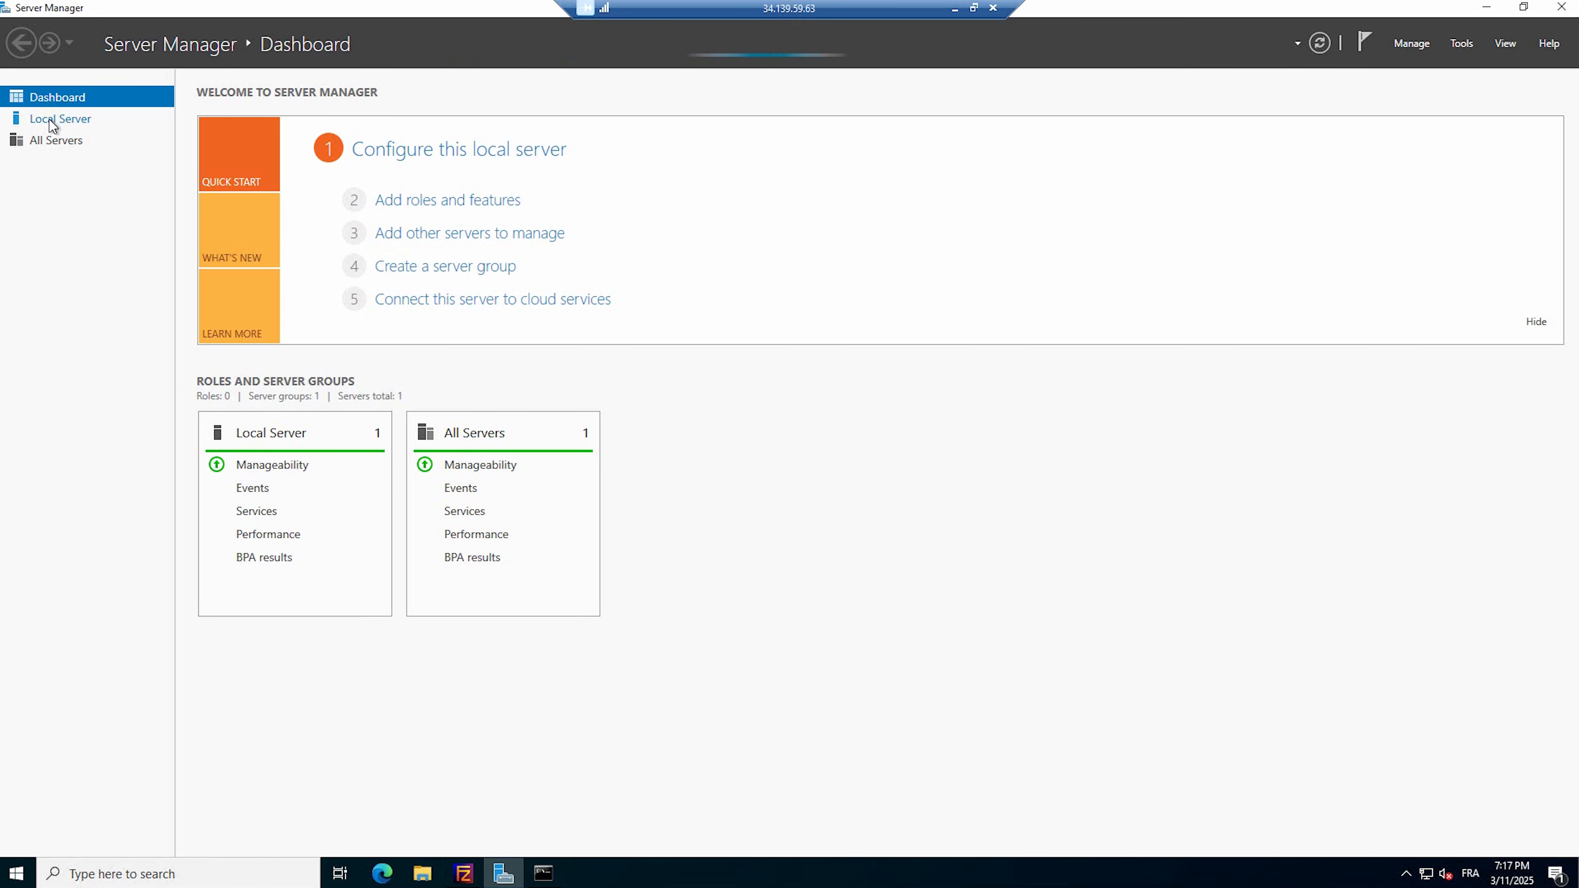
Review the local server's properties, events and services in Server Manager.
{"action": "left_click", "coordinate": [50, 120]}
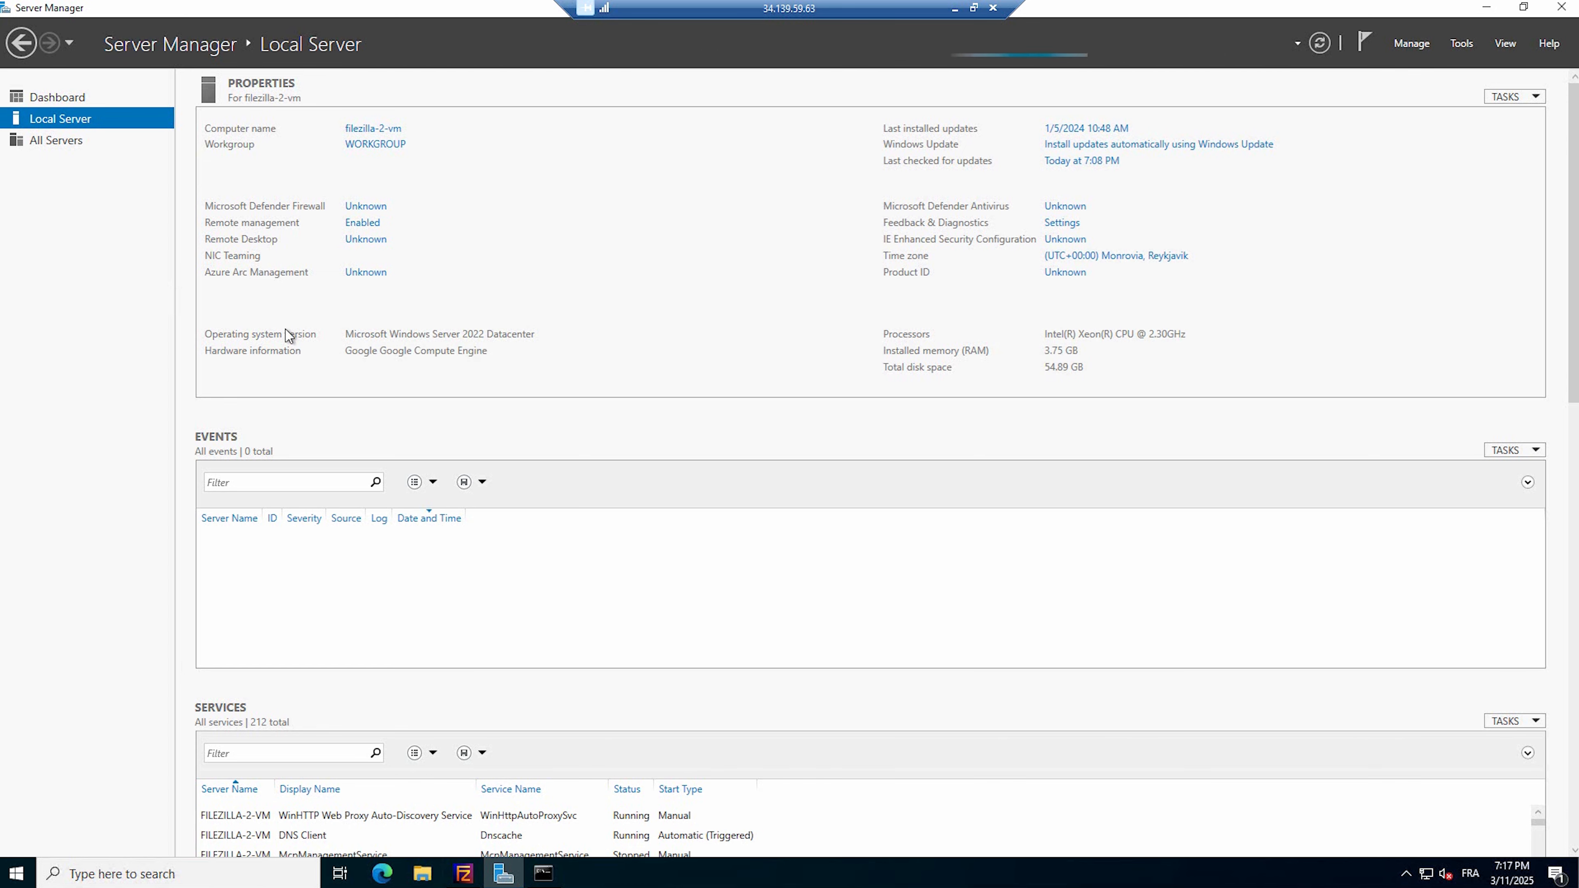
{"action": "scroll", "coordinate": [684, 405], "scroll_direction": "down", "scroll_amount": 2}
{"action": "scroll", "coordinate": [1085, 525], "scroll_direction": "down", "scroll_amount": 20}
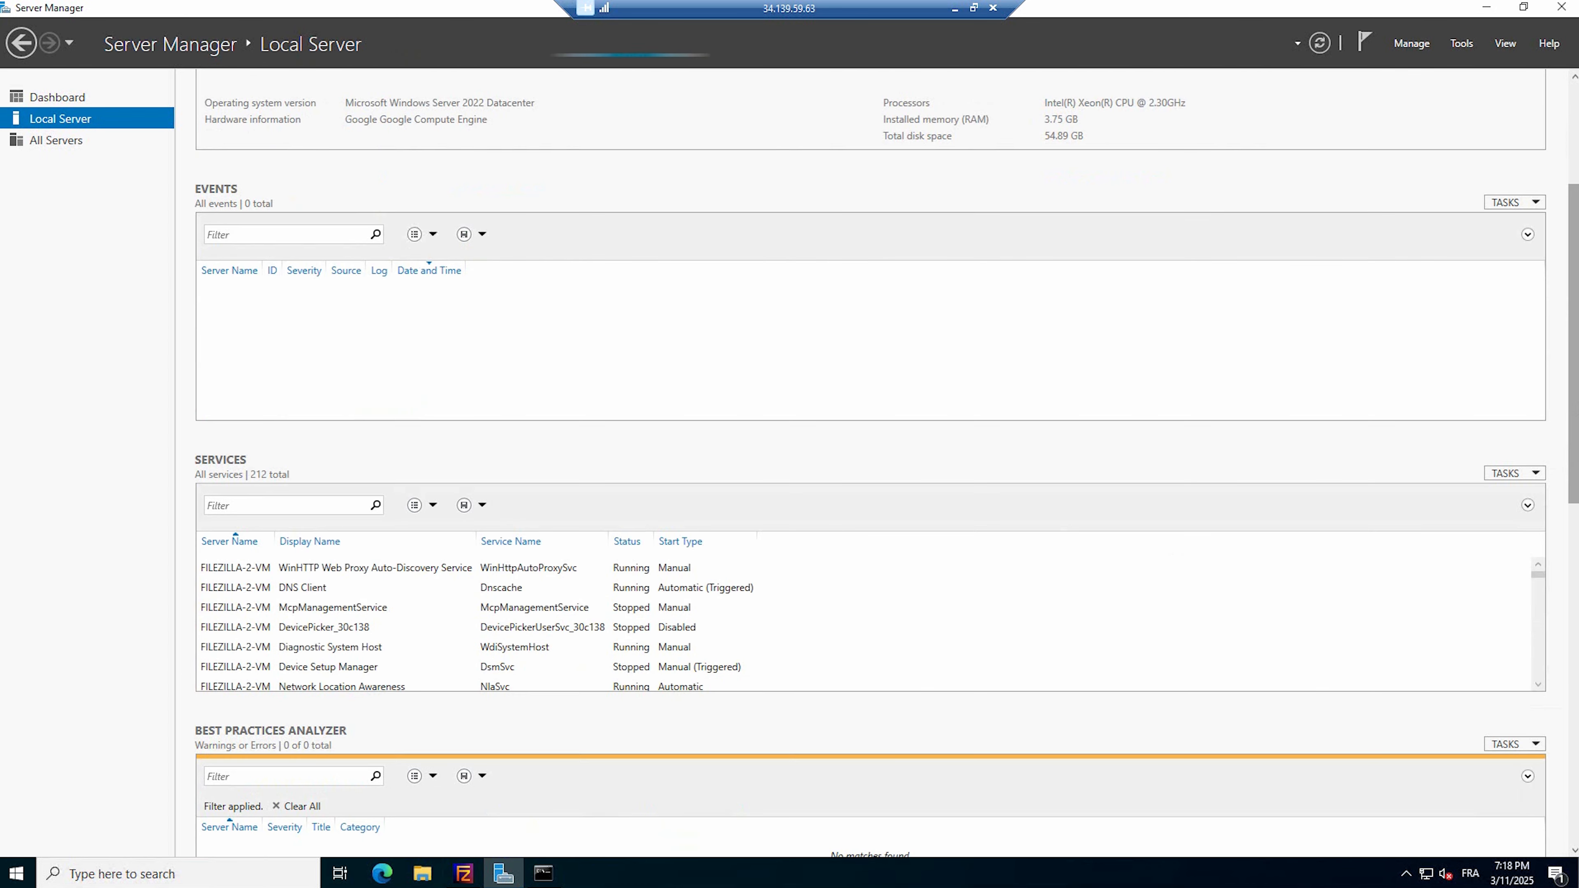
{"action": "scroll", "coordinate": [1535, 559], "scroll_direction": "up", "scroll_amount": 20}
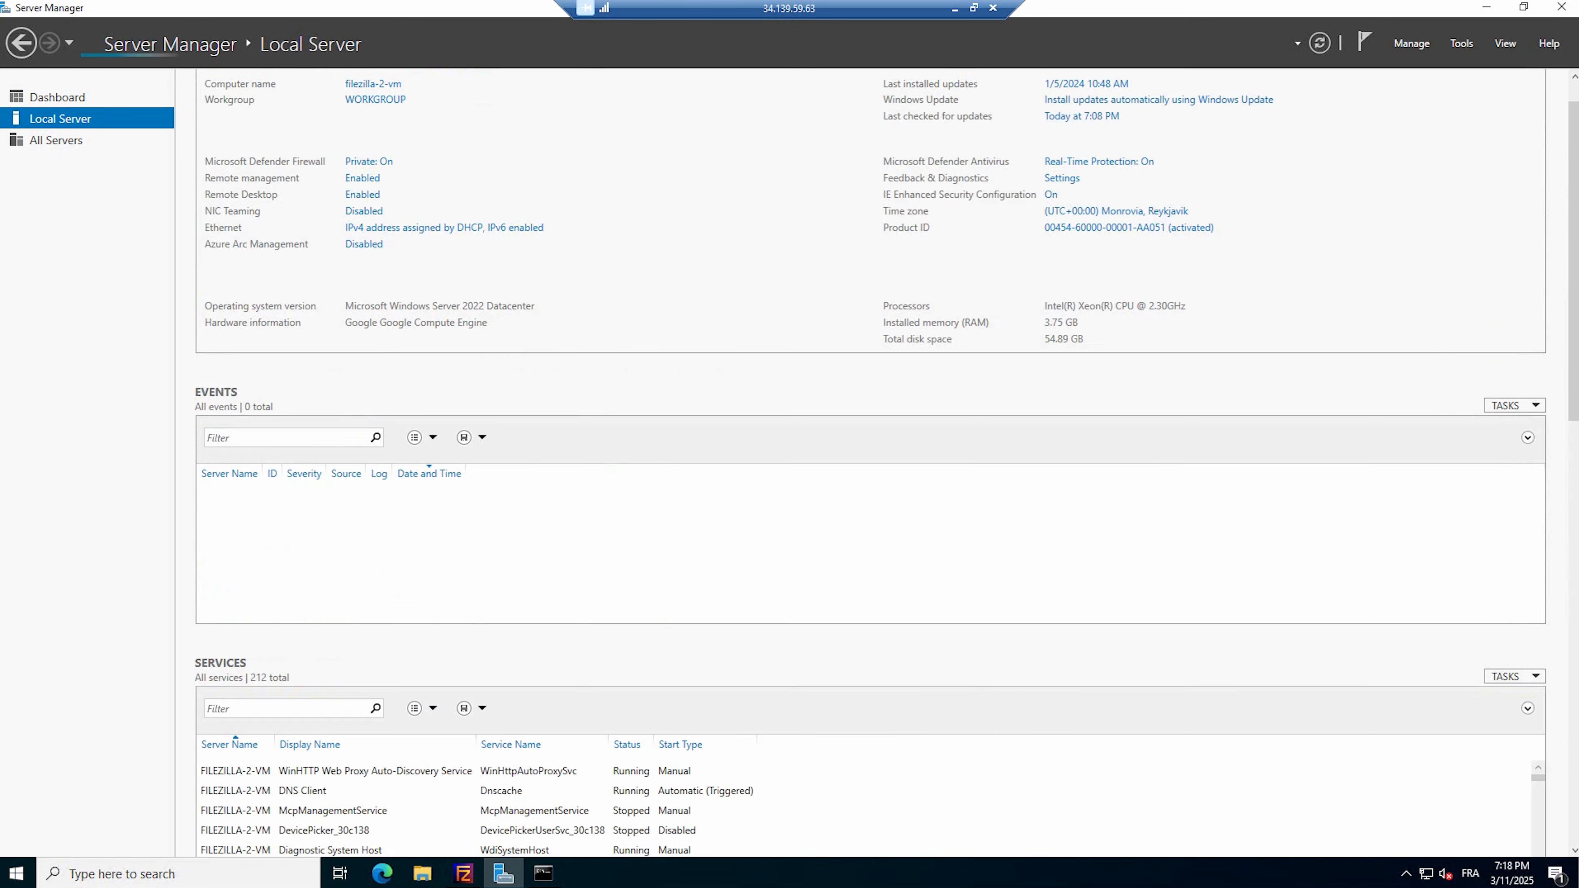
Look through the All Servers page, from server status to performance, and return to the Server Manager Dashboard.
{"action": "left_click", "coordinate": [55, 138]}
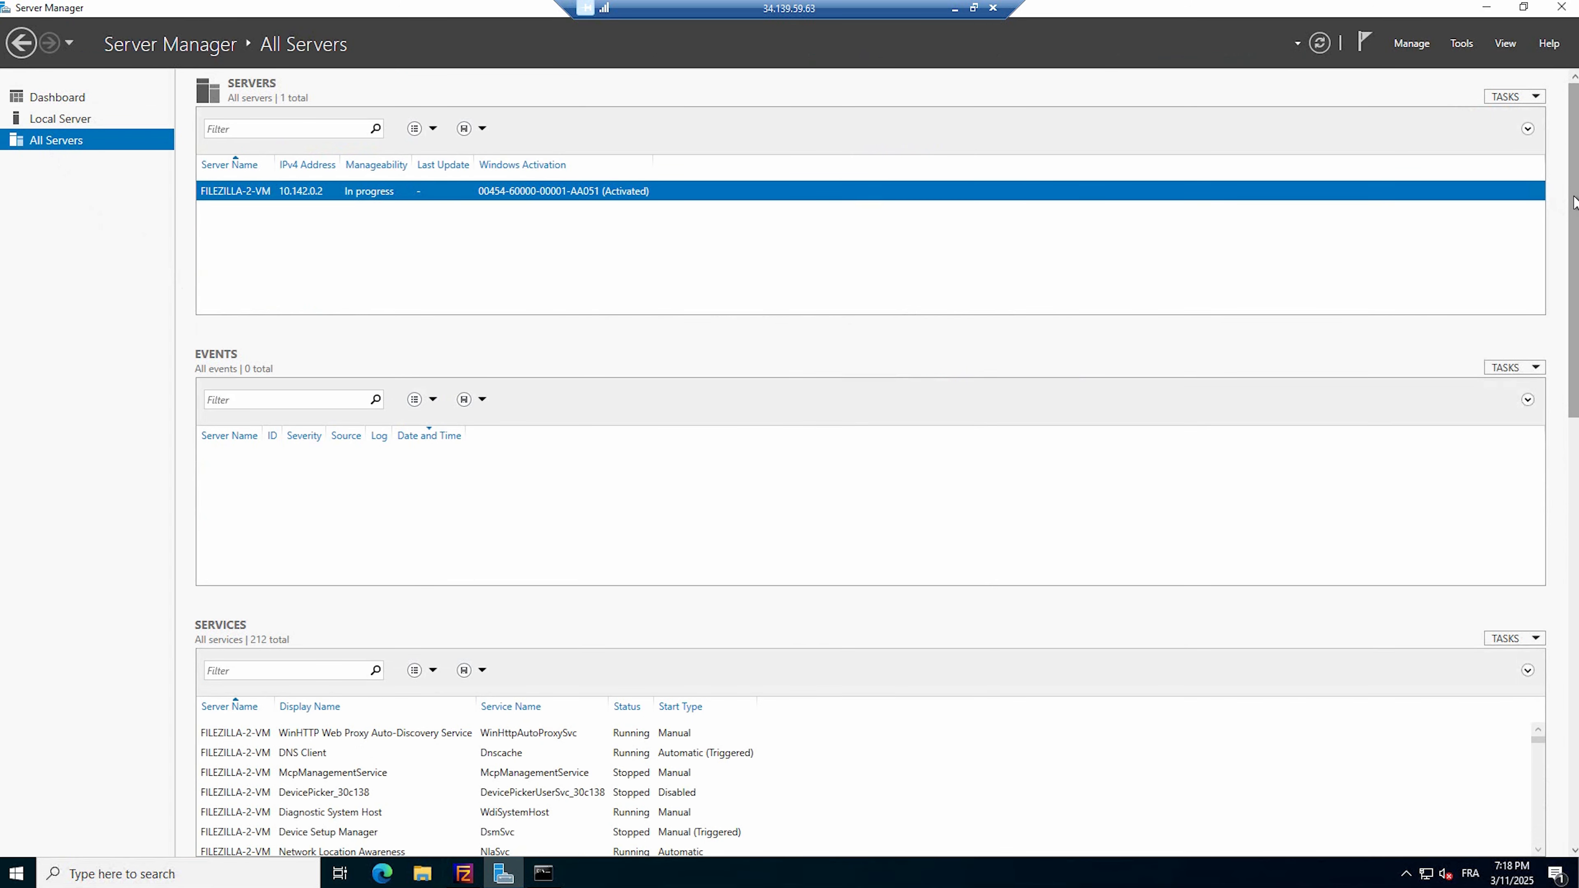
{"action": "scroll", "coordinate": [1574, 233], "scroll_direction": "down", "scroll_amount": 12}
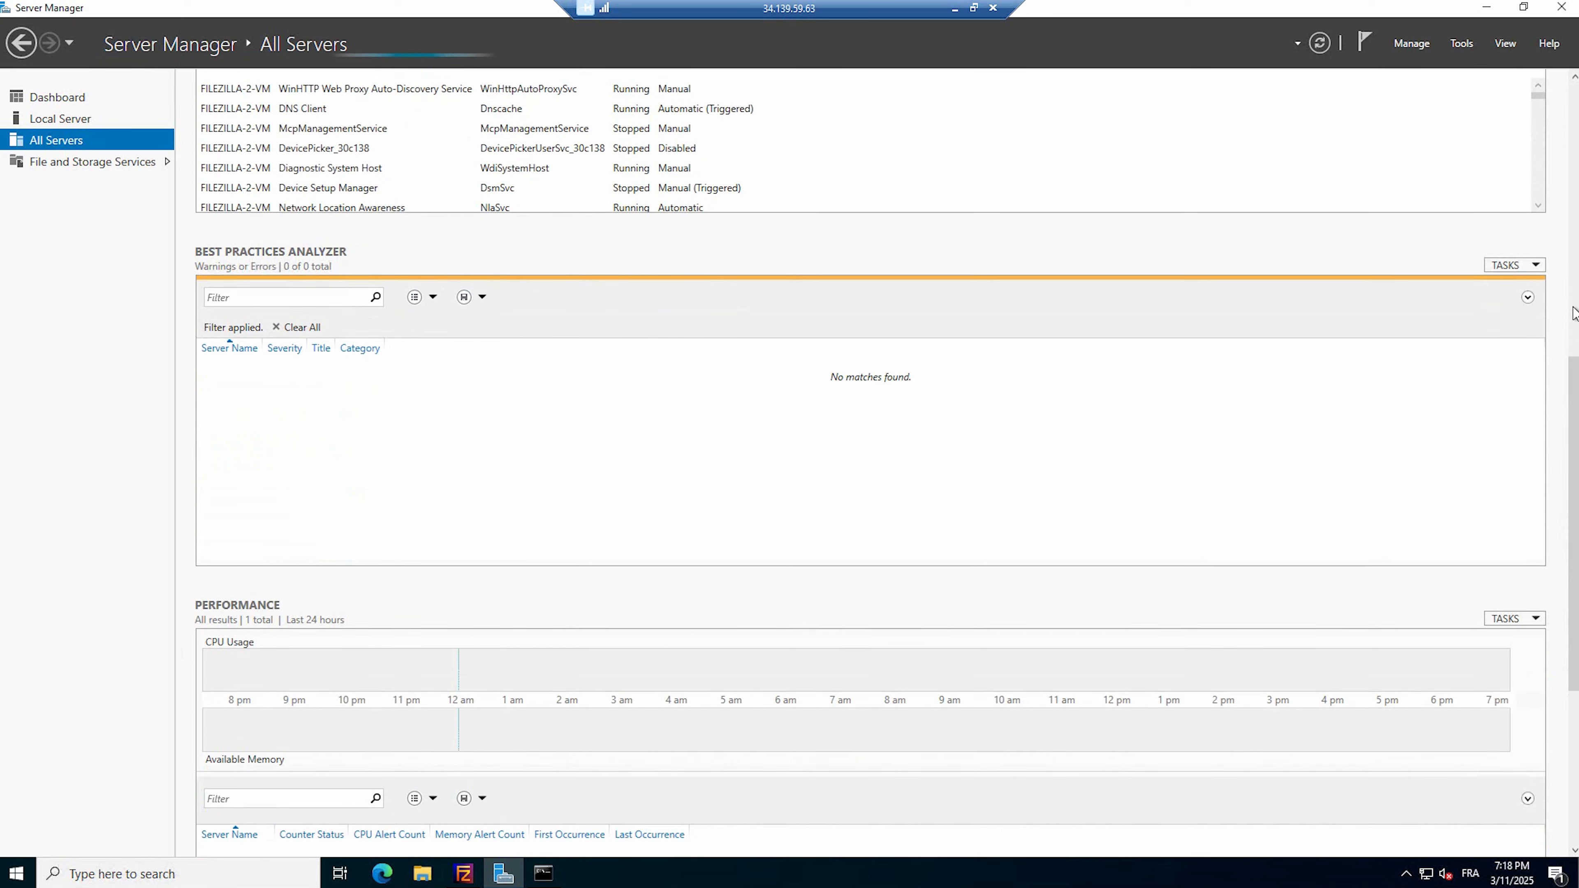
{"action": "scroll", "coordinate": [870, 463], "scroll_direction": "down", "scroll_amount": 3}
{"action": "scroll", "coordinate": [870, 464], "scroll_direction": "up", "scroll_amount": 12}
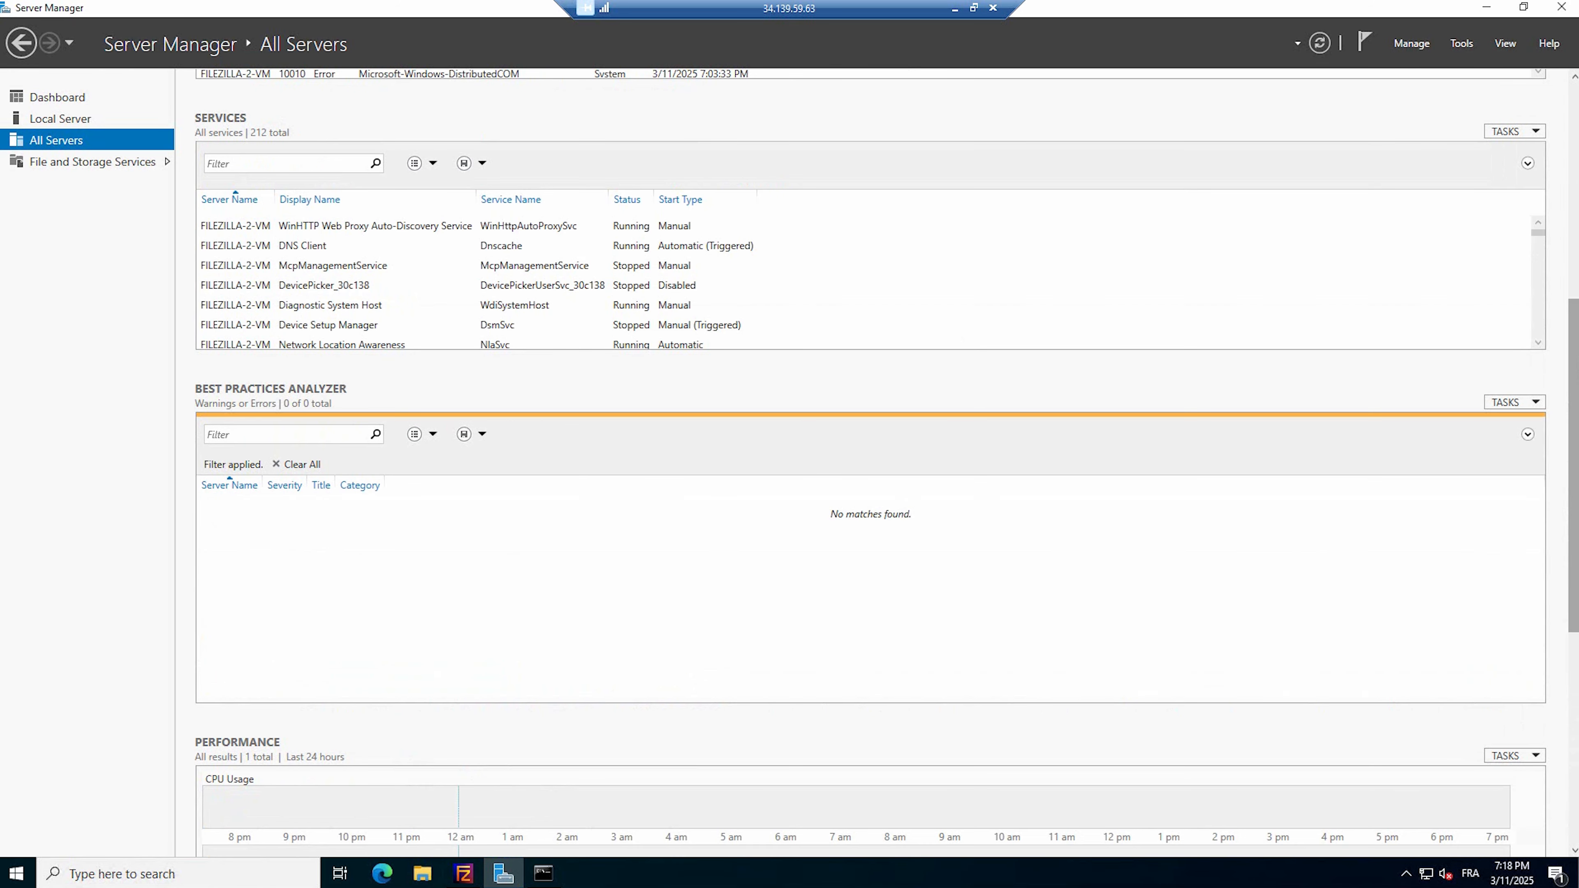
{"action": "scroll", "coordinate": [870, 464], "scroll_direction": "up", "scroll_amount": 3}
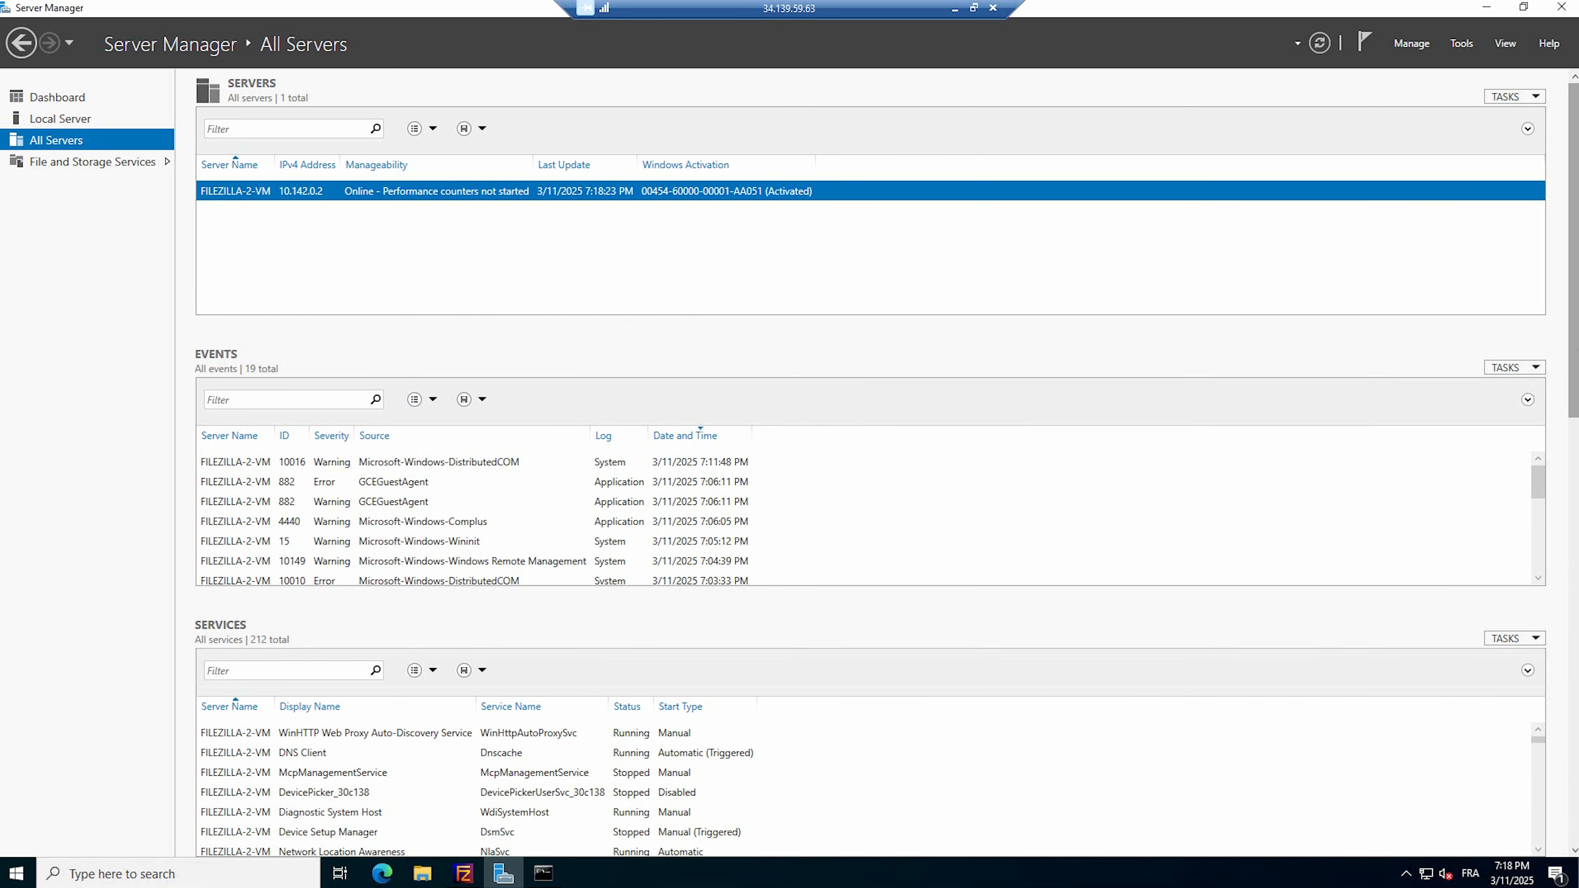
{"action": "left_click", "coordinate": [38, 97]}
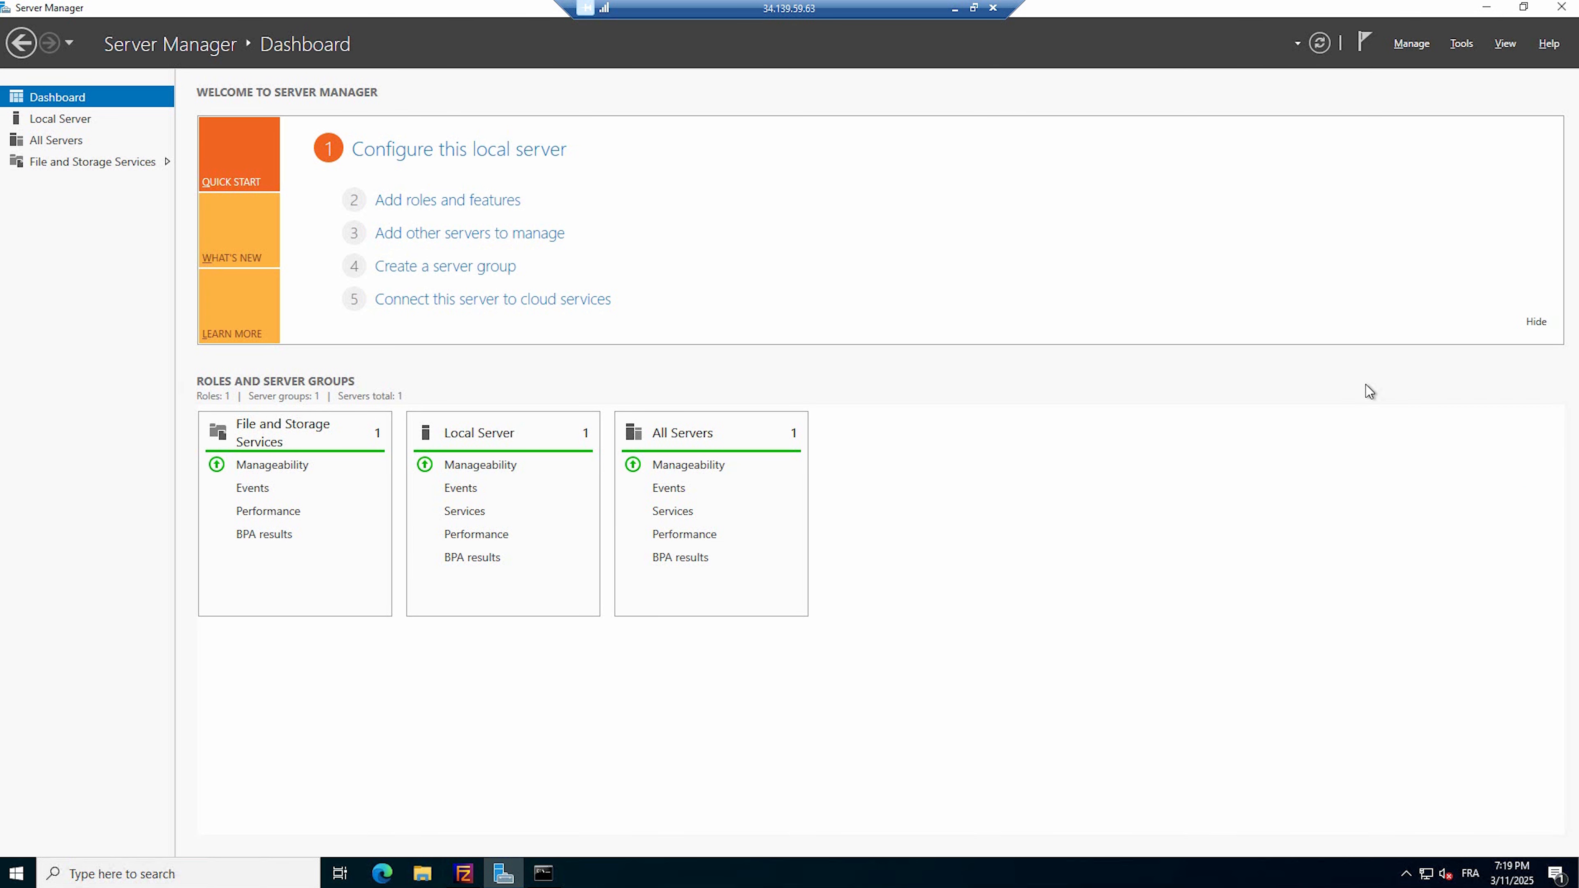
Open the Run dialog on the remote server.
{"action": "key", "text": "super+r"}
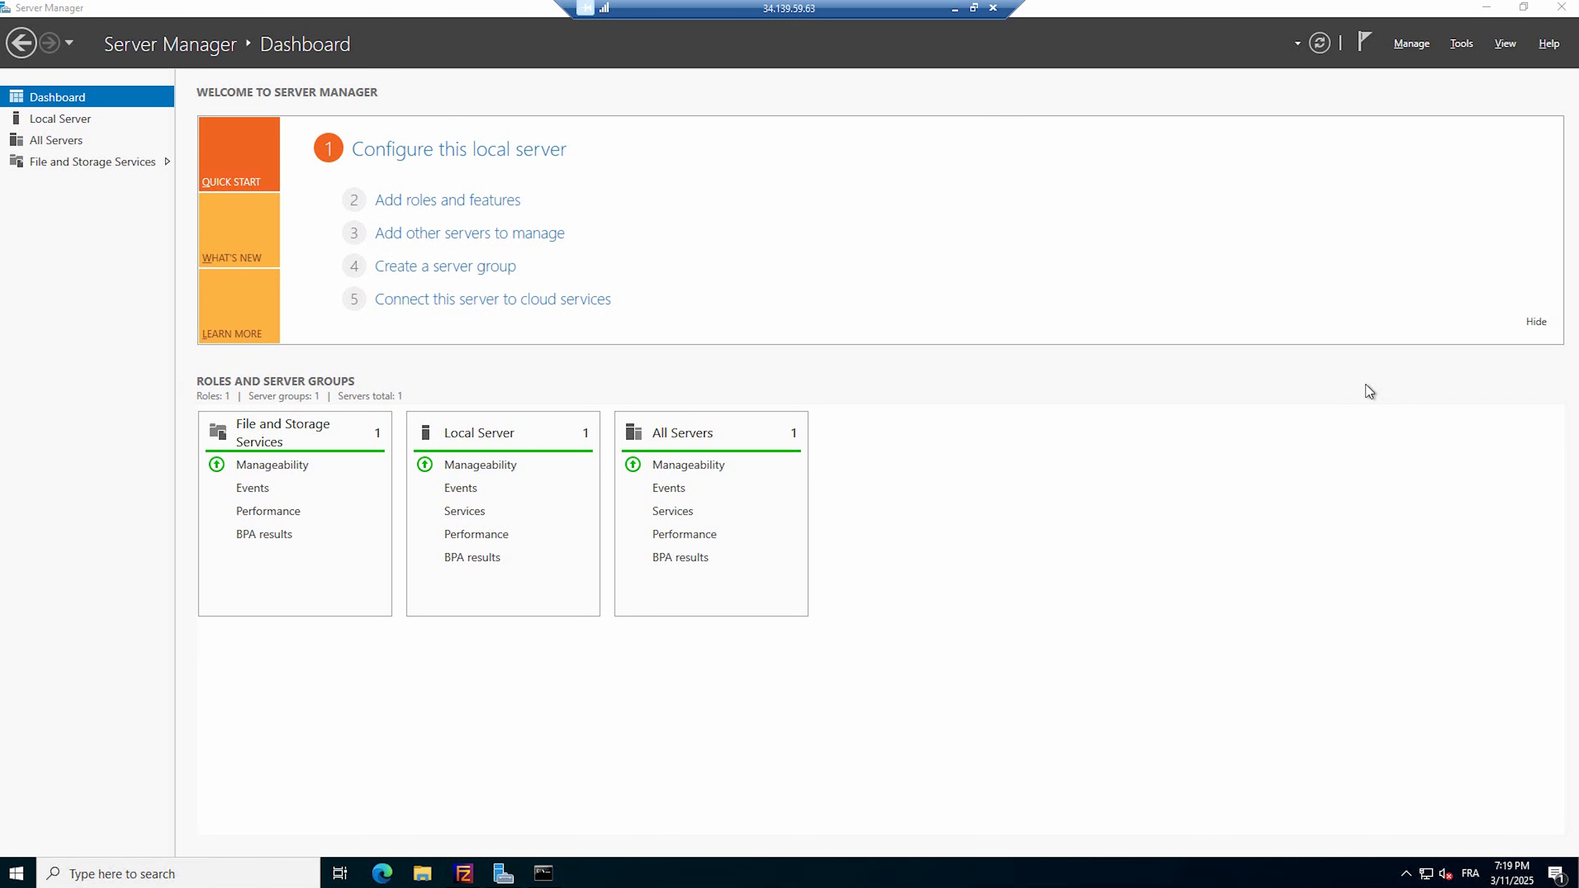